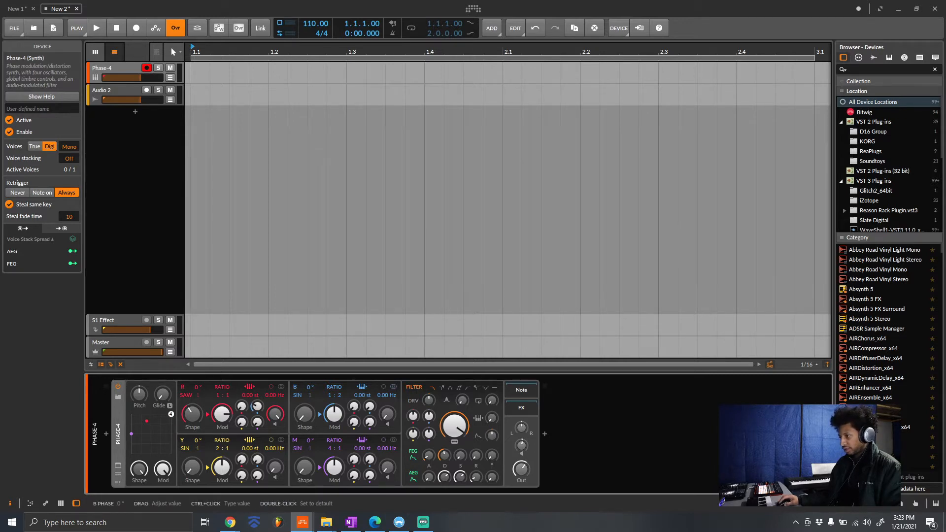
Disable Phase-4's B, Y and M oscillators and lower the R oscillator's Shape and Mod amounts to zero.
{"action": "left_click", "coordinate": [384, 387]}
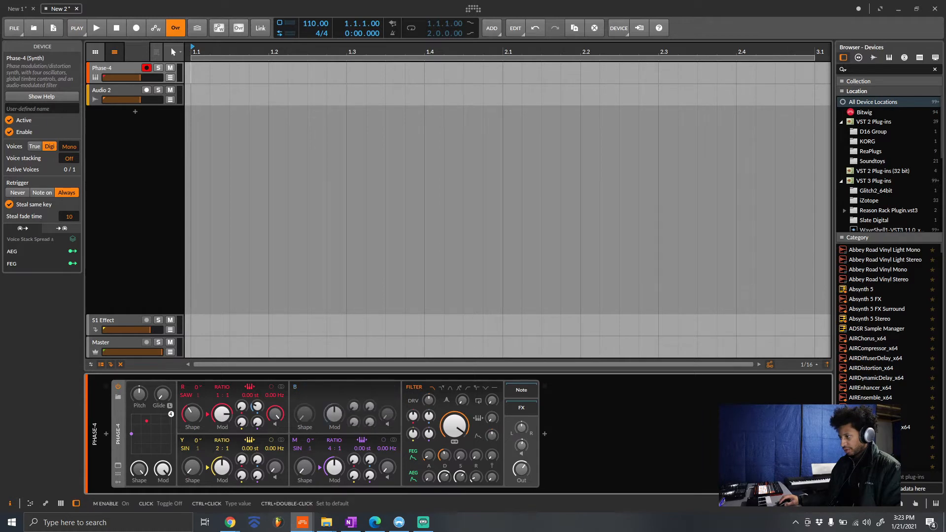
{"action": "left_click", "coordinate": [383, 440]}
{"action": "left_click", "coordinate": [271, 440]}
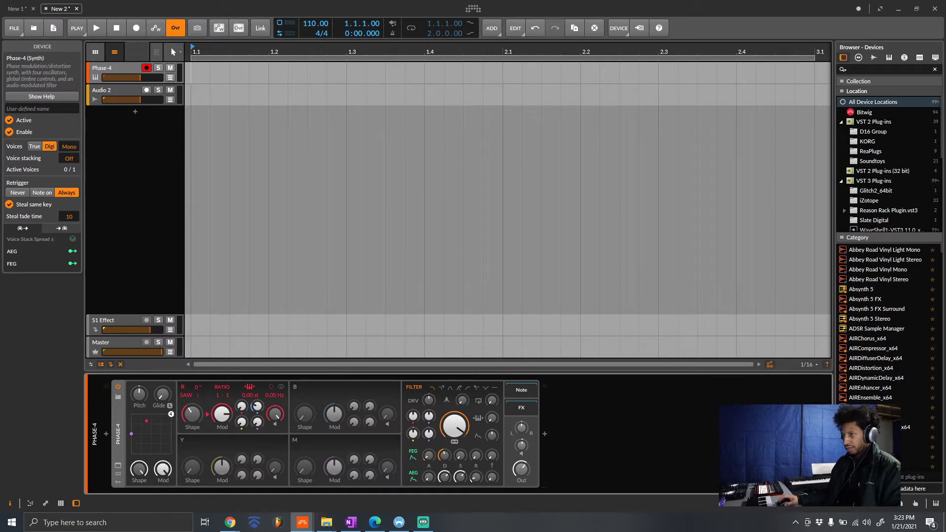
{"action": "left_click_drag", "start_coordinate": [192, 415], "coordinate": [192, 413]}
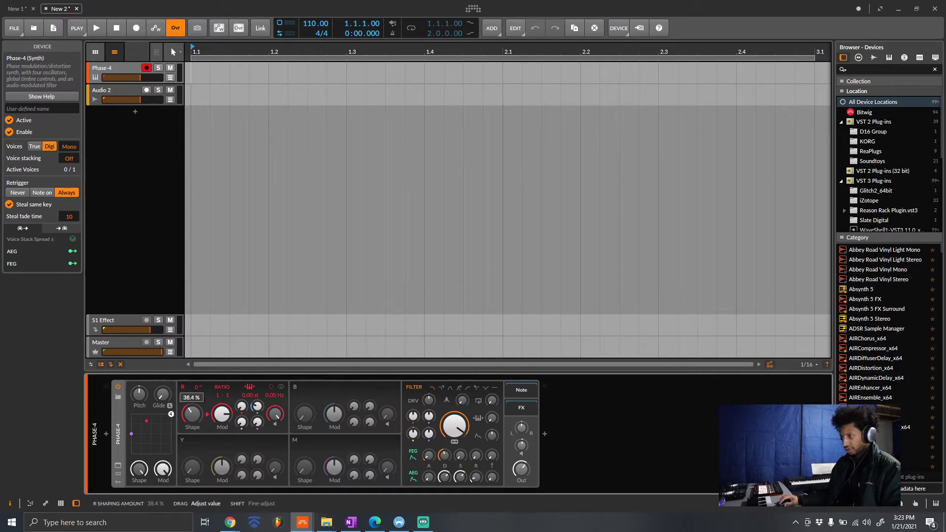
{"action": "left_click_drag", "start_coordinate": [192, 414], "coordinate": [222, 423]}
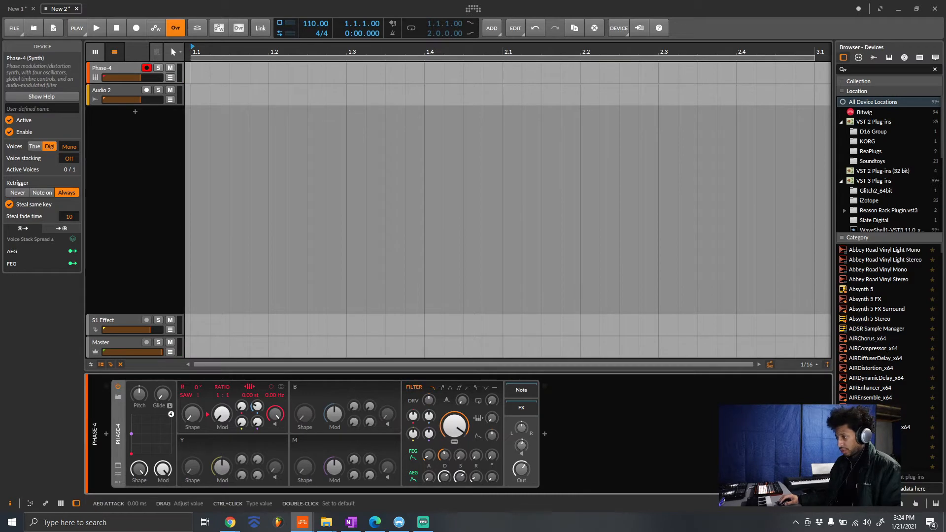
Raise the amplitude envelope's attack slightly and set its release to about 252 ms.
{"action": "left_click", "coordinate": [429, 477]}
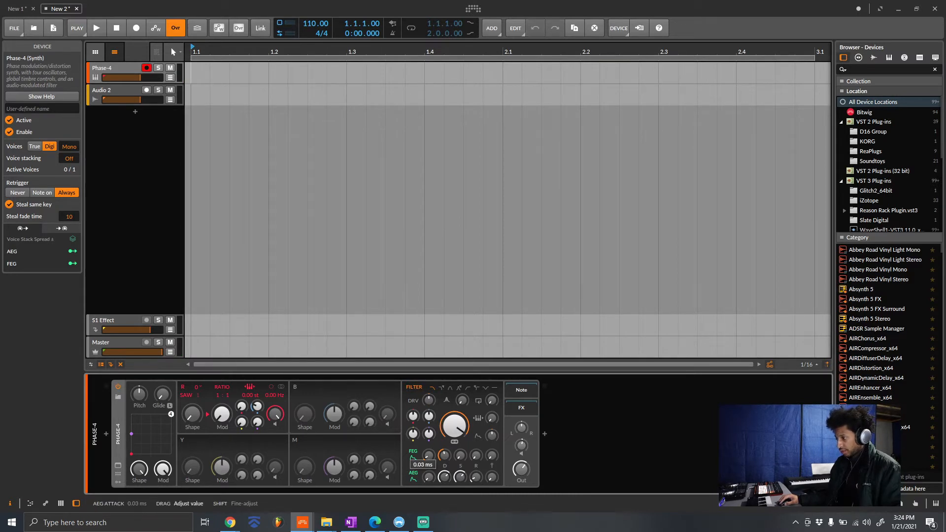
{"action": "left_click_drag", "start_coordinate": [428, 477], "coordinate": [428, 476]}
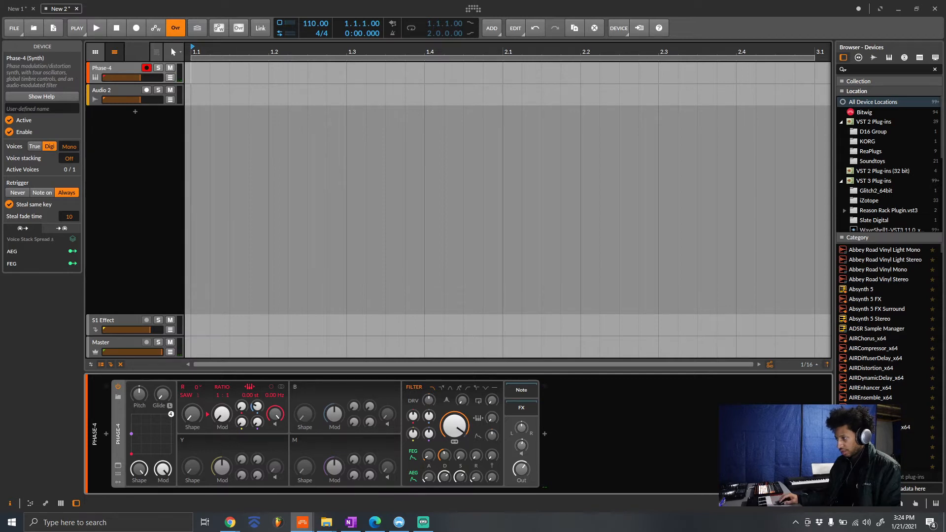
{"action": "left_click", "coordinate": [476, 477]}
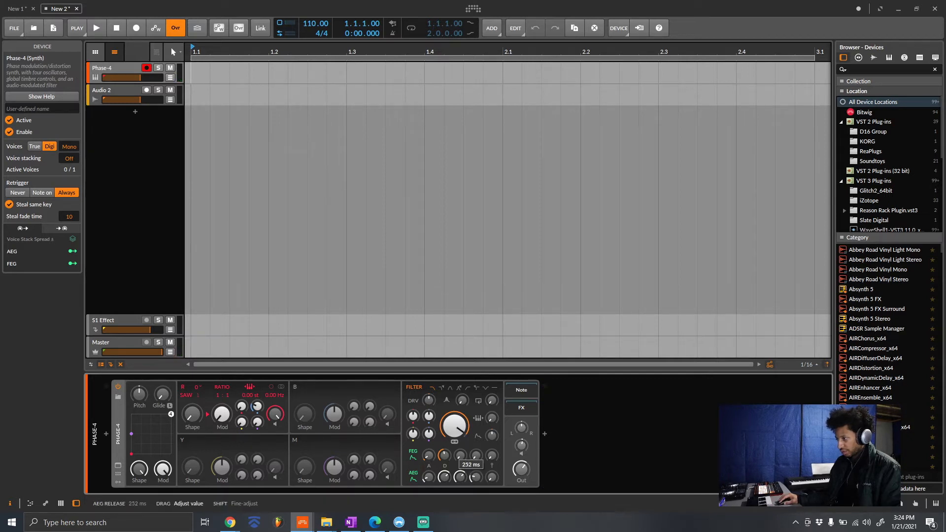
{"action": "left_click_drag", "start_coordinate": [476, 477], "coordinate": [475, 477]}
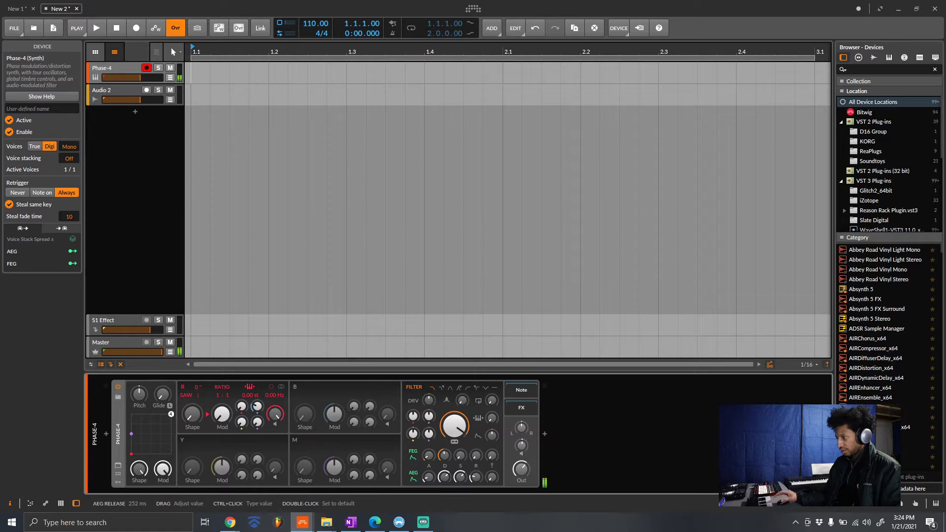
{"action": "mouse_move", "coordinate": [475, 477]}
{"action": "left_mouse_down"}
{"action": "mouse_move", "coordinate": [476, 468]}
{"action": "mouse_move", "coordinate": [475, 477]}
{"action": "left_mouse_up"}
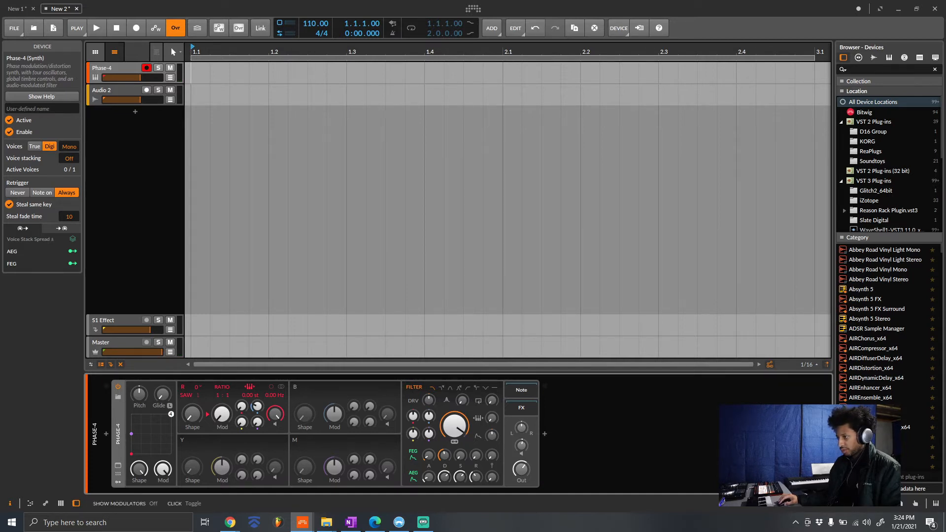
Add an AHDSR modulator to Phase-4 and shape its envelope with zero sustain and a decay of about 18.9 ms.
{"action": "left_click", "coordinate": [118, 482]}
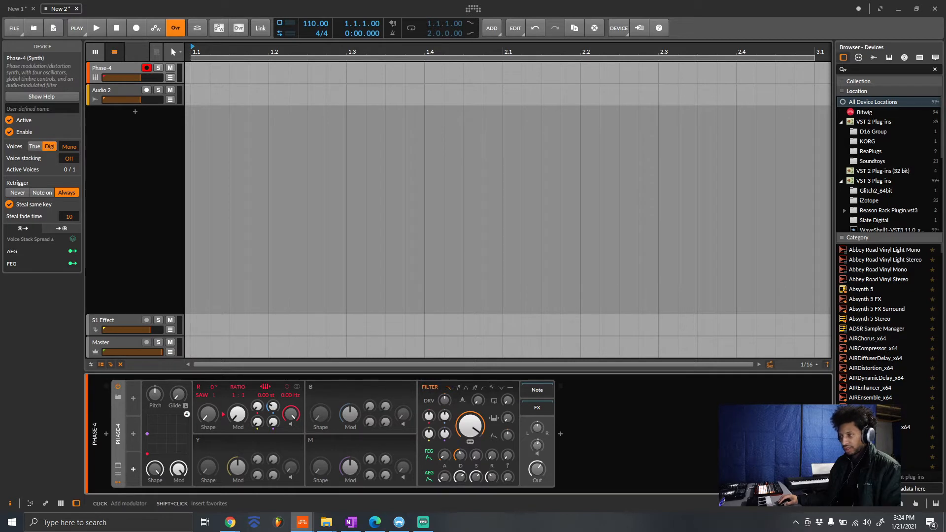
{"action": "left_click", "coordinate": [133, 469]}
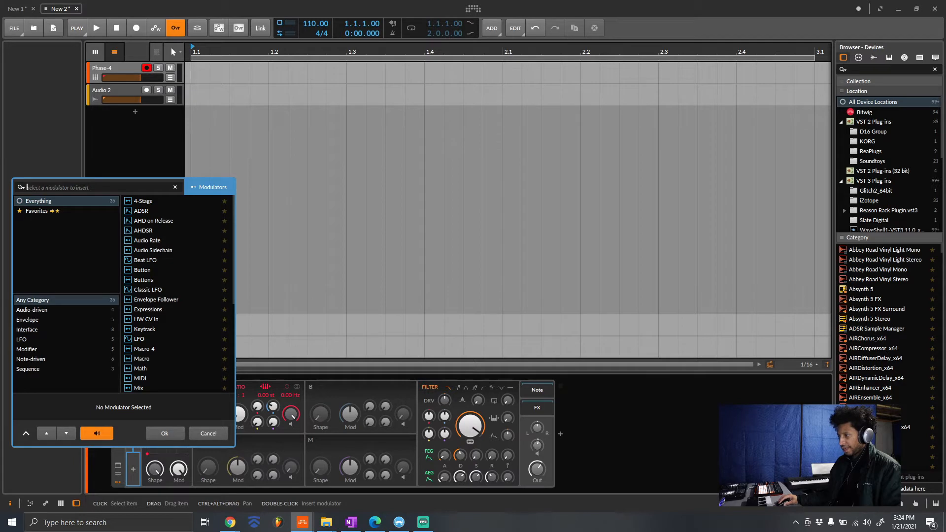
{"action": "left_click", "coordinate": [144, 230]}
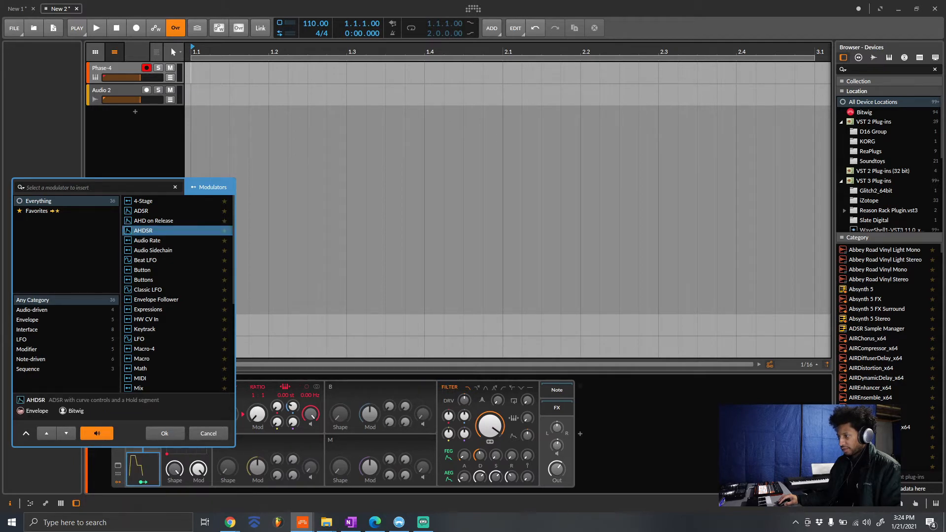
{"action": "left_click", "coordinate": [165, 434]}
{"action": "left_click", "coordinate": [157, 469]}
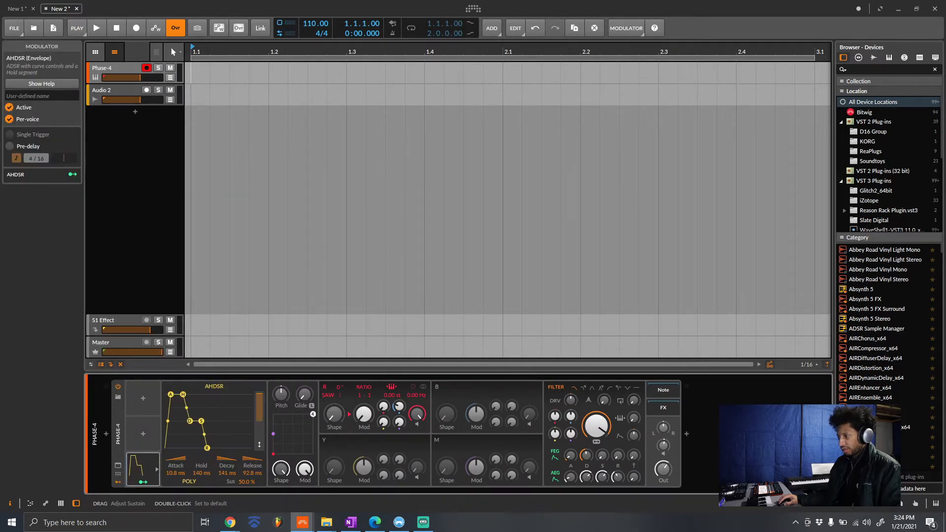
{"action": "left_click_drag", "start_coordinate": [190, 421], "coordinate": [184, 448]}
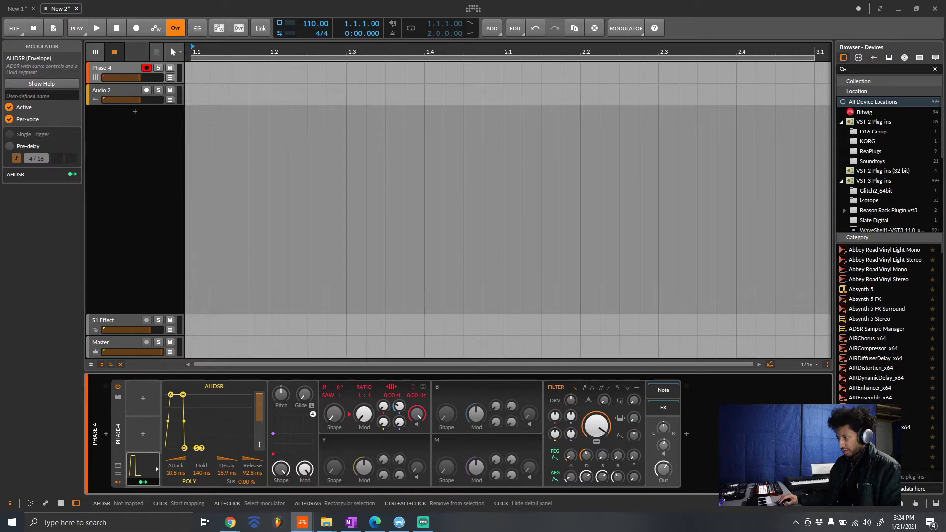
Map the AHDSR modulator to Phase-4's Pitch with a modulation amount of about +11.66.
{"action": "left_click", "coordinate": [143, 482]}
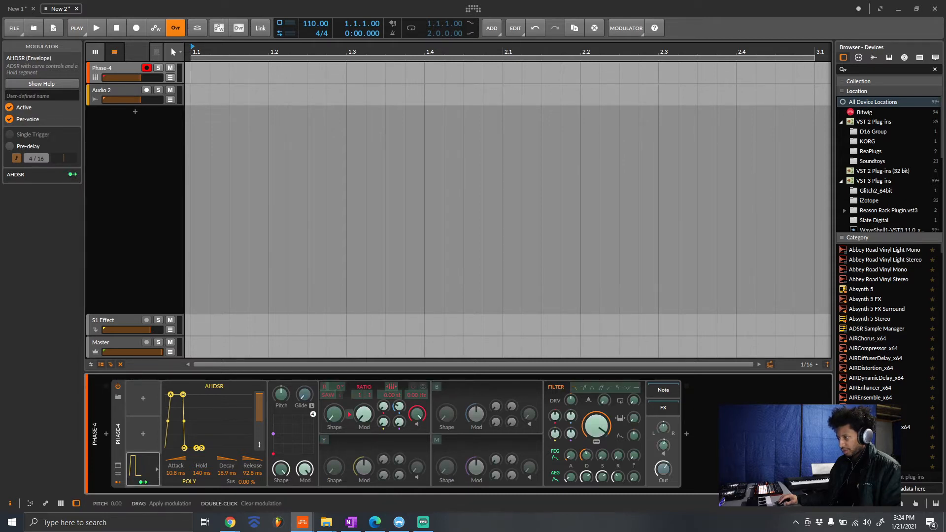
{"action": "left_click_drag", "start_coordinate": [281, 394], "coordinate": [281, 362]}
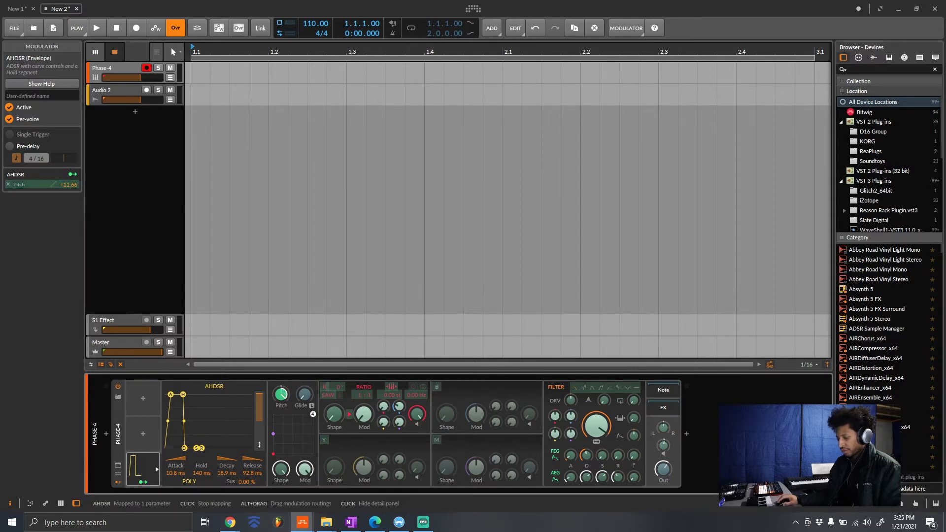
{"action": "left_click", "coordinate": [143, 482]}
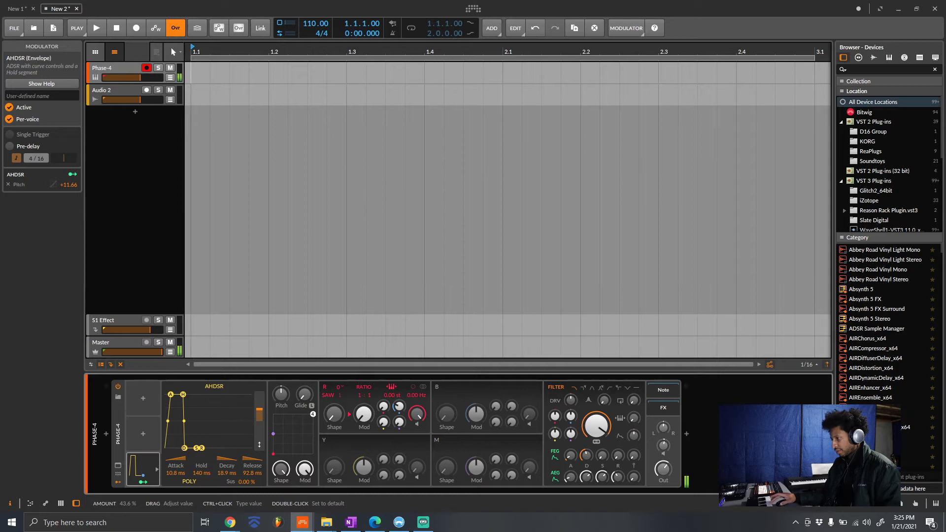
Reduce the AHDSR amount, set its hold to about 149 ms with a longer decay, and raise the R oscillator's Shape and Mod.
{"action": "left_click_drag", "start_coordinate": [259, 444], "coordinate": [259, 450]}
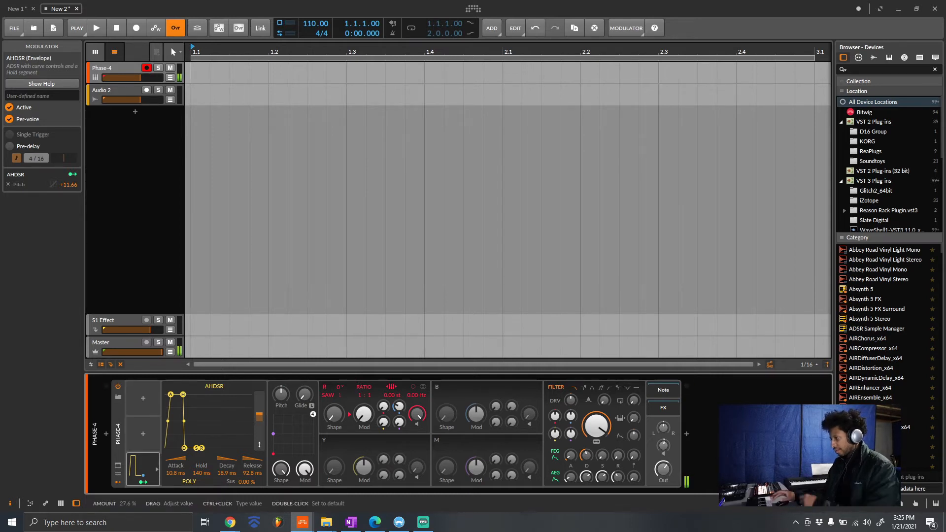
{"action": "left_click_drag", "start_coordinate": [259, 445], "coordinate": [259, 446]}
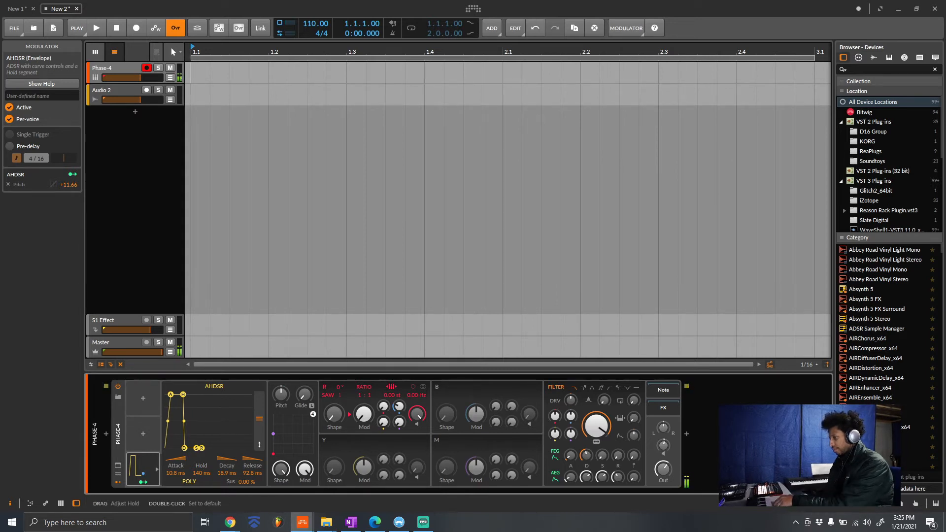
{"action": "left_click_drag", "start_coordinate": [183, 395], "coordinate": [176, 395]}
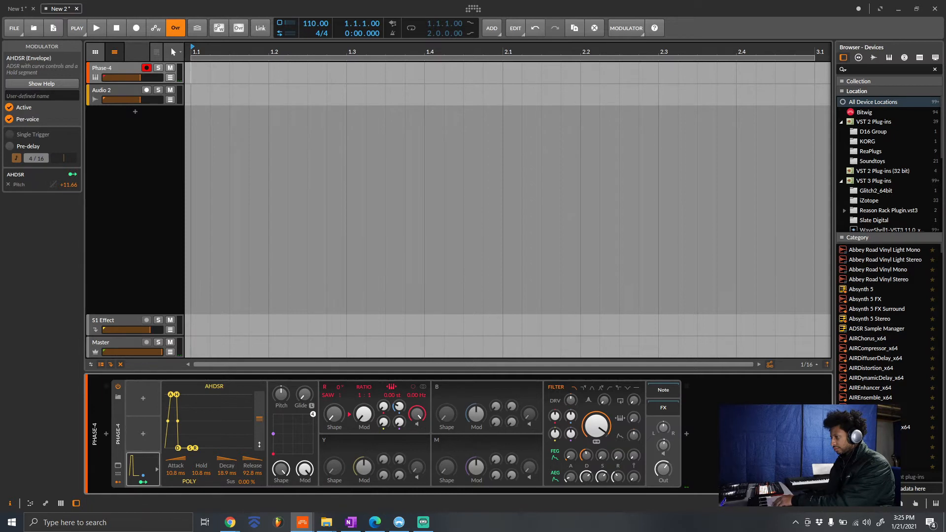
{"action": "left_click_drag", "start_coordinate": [259, 418], "coordinate": [259, 403]}
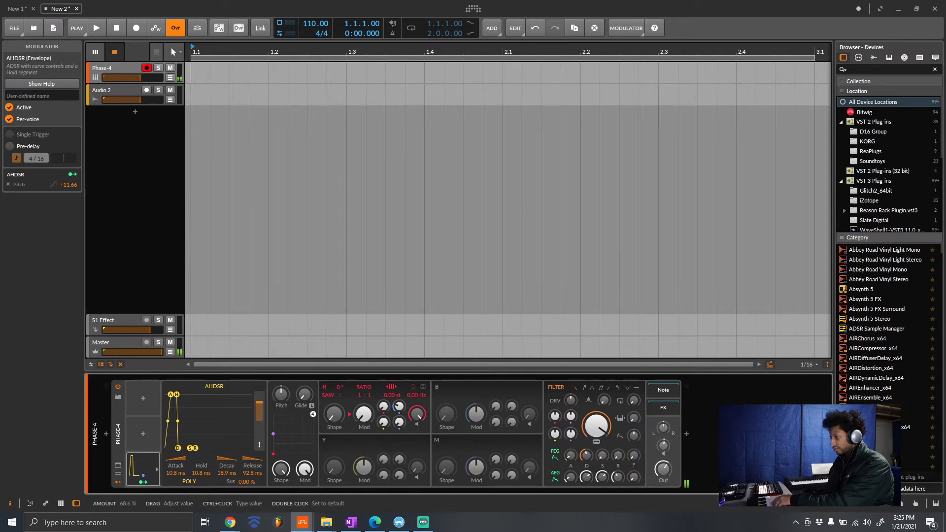
{"action": "left_click_drag", "start_coordinate": [178, 448], "coordinate": [192, 445]}
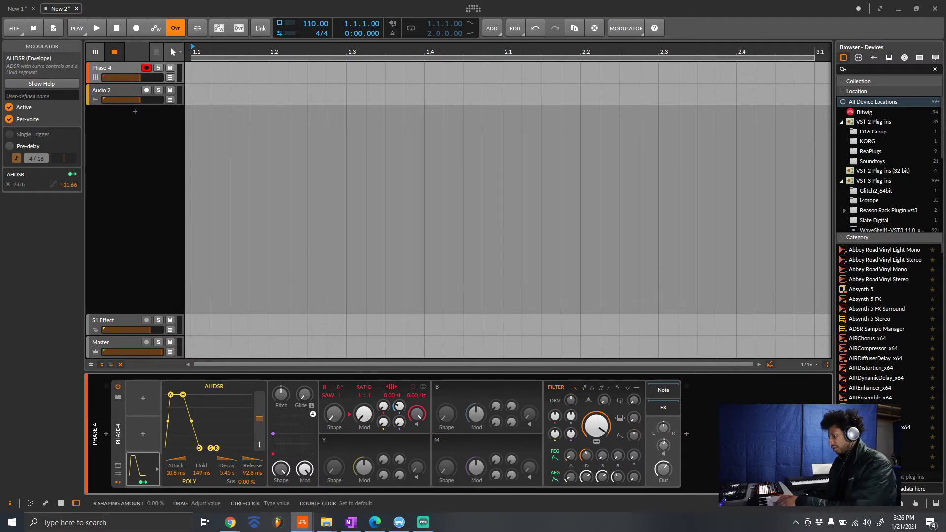
{"action": "left_click_drag", "start_coordinate": [334, 414], "coordinate": [364, 405]}
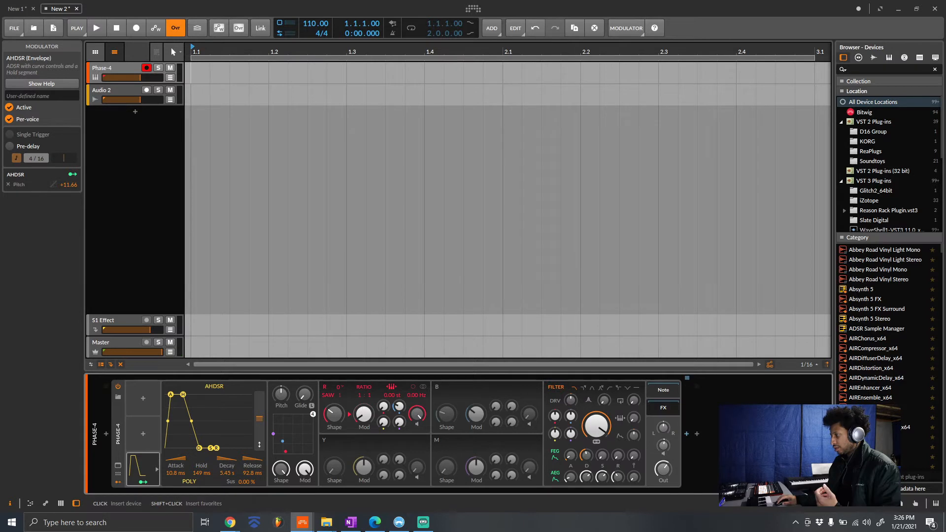
Insert a Multiband FX-3 container after Phase-4 in the device chain.
{"action": "left_click", "coordinate": [686, 434]}
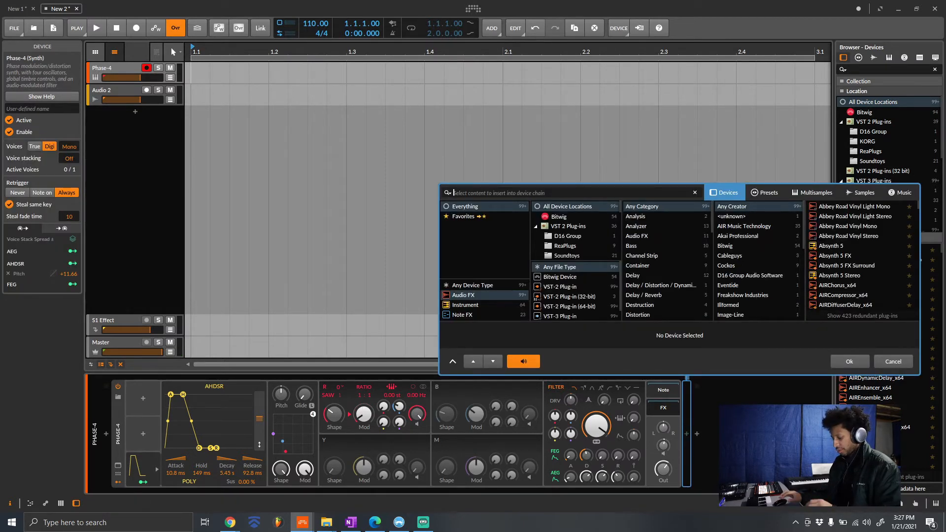
{"action": "type", "text": "mu"}
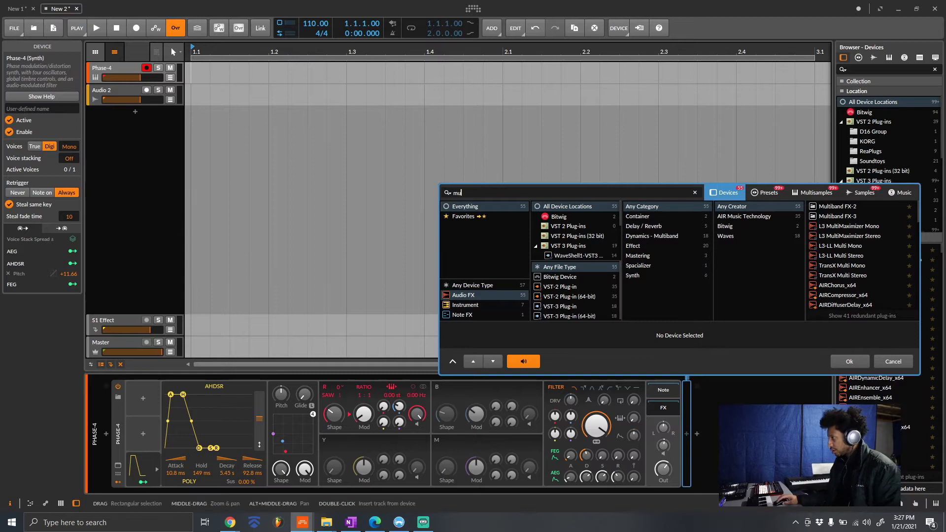
{"action": "double_click", "coordinate": [837, 216]}
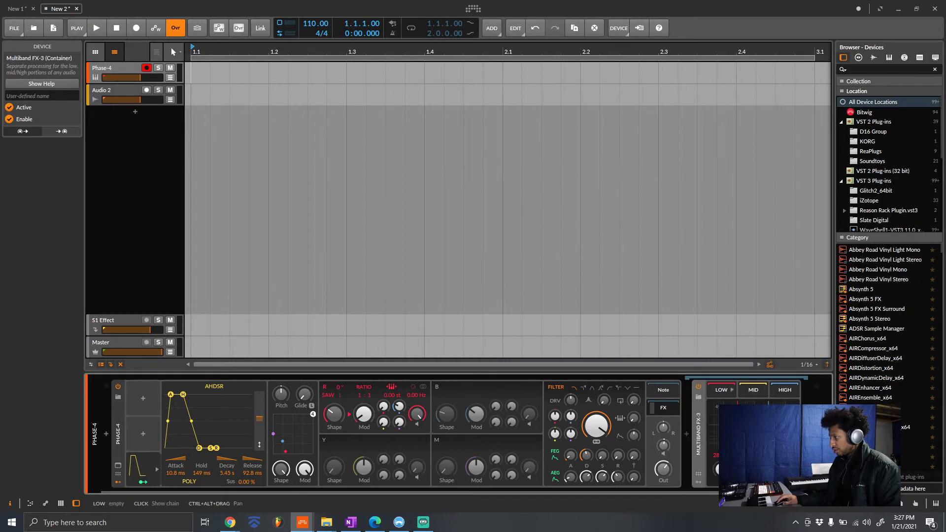
Insert a Bitwig Compressor into the Low band chain of Multiband FX-3.
{"action": "left_click", "coordinate": [731, 389]}
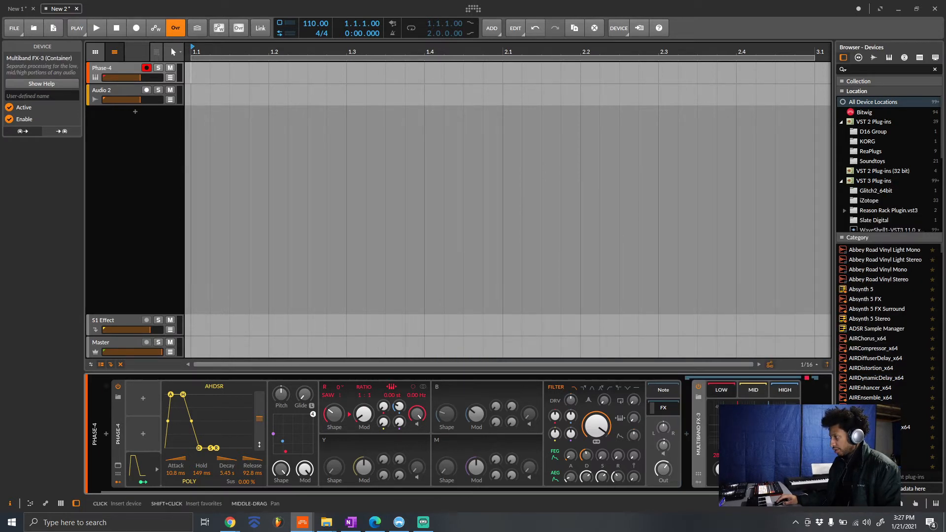
{"action": "left_click", "coordinate": [731, 390]}
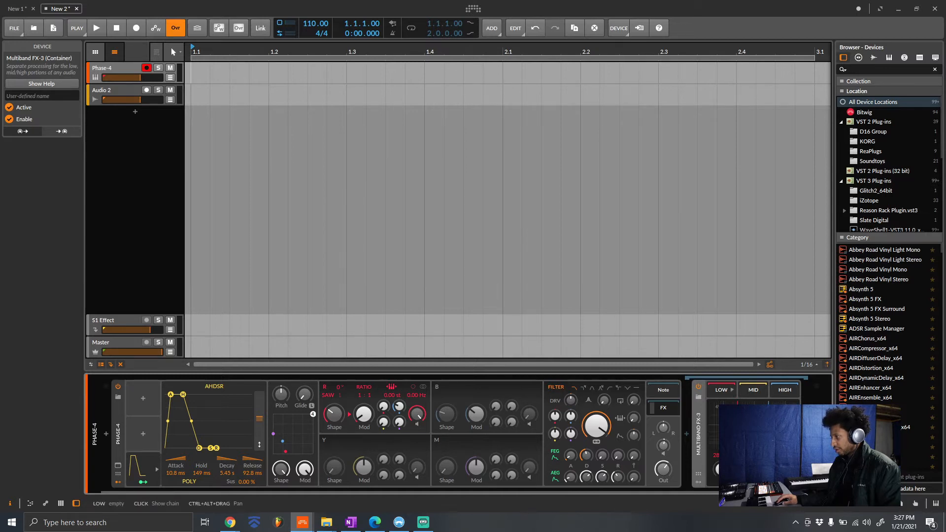
{"action": "left_click", "coordinate": [806, 434]}
{"action": "type", "text": "com"}
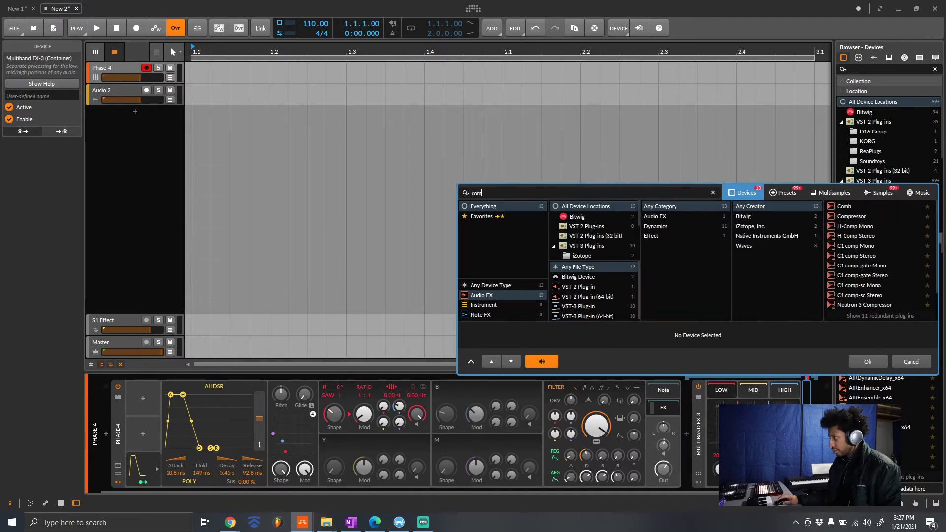
{"action": "key", "text": "Down"}
{"action": "key", "text": "Down"}
{"action": "key", "text": "Return"}
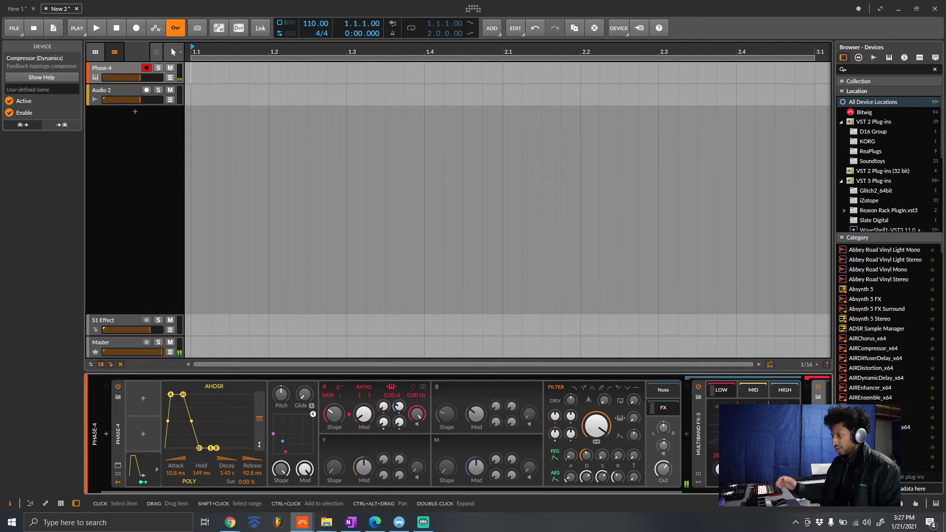
Add a Saturator to the Low band chain of Multiband FX-3 alongside the Compressor.
{"action": "scroll", "coordinate": [785, 468], "scroll_direction": "down", "scroll_amount": 5}
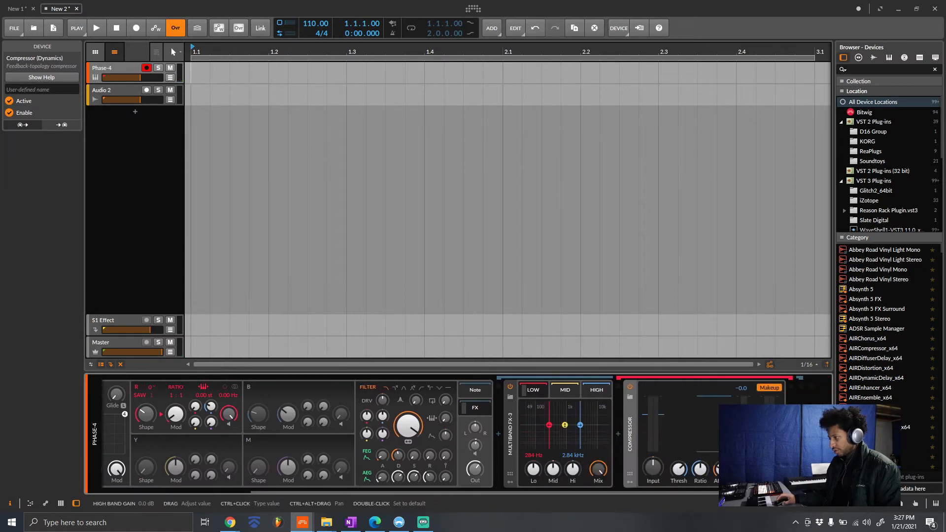
{"action": "left_click", "coordinate": [532, 390]}
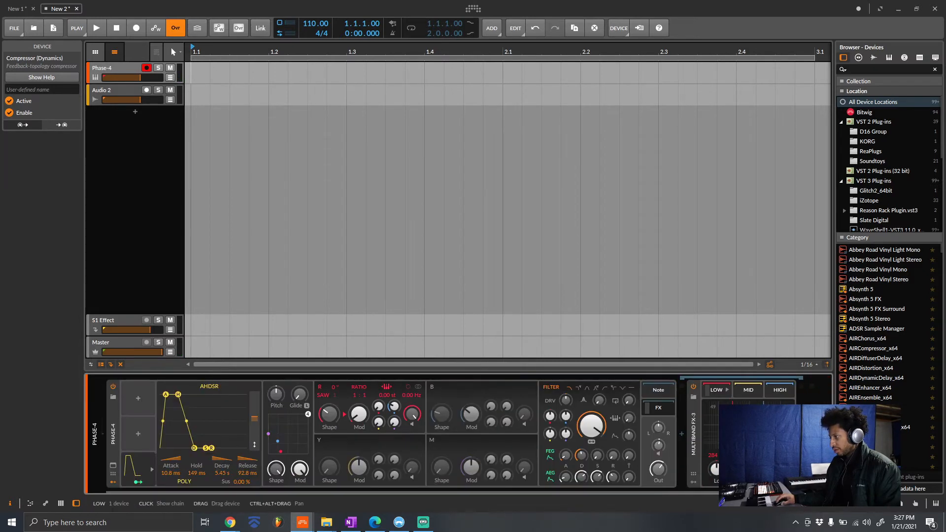
{"action": "left_click", "coordinate": [716, 389]}
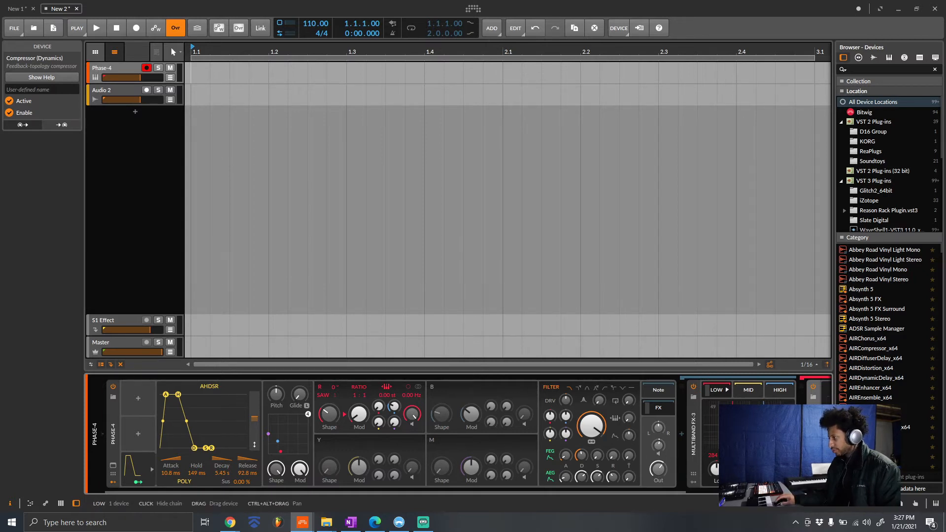
{"action": "type", "text": "s"}
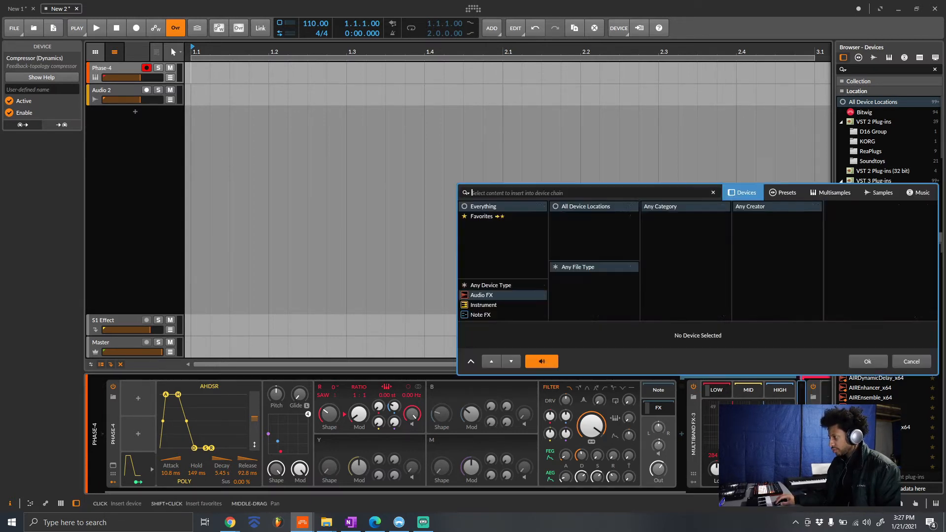
{"action": "type", "text": "a"}
{"action": "key", "text": "Return"}
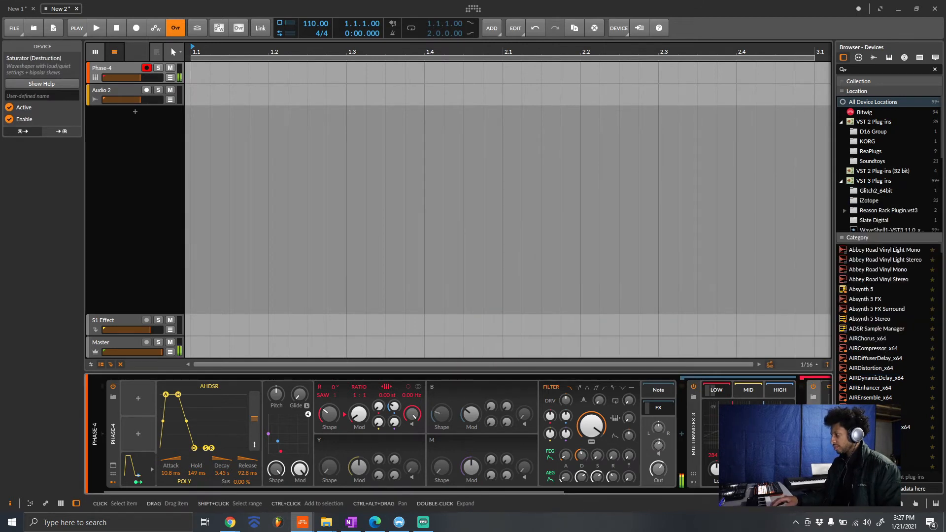
Raise the Drive of the Saturator in the Low band chain of Multiband FX-3.
{"action": "scroll", "coordinate": [458, 433], "scroll_direction": "right", "scroll_amount": 4}
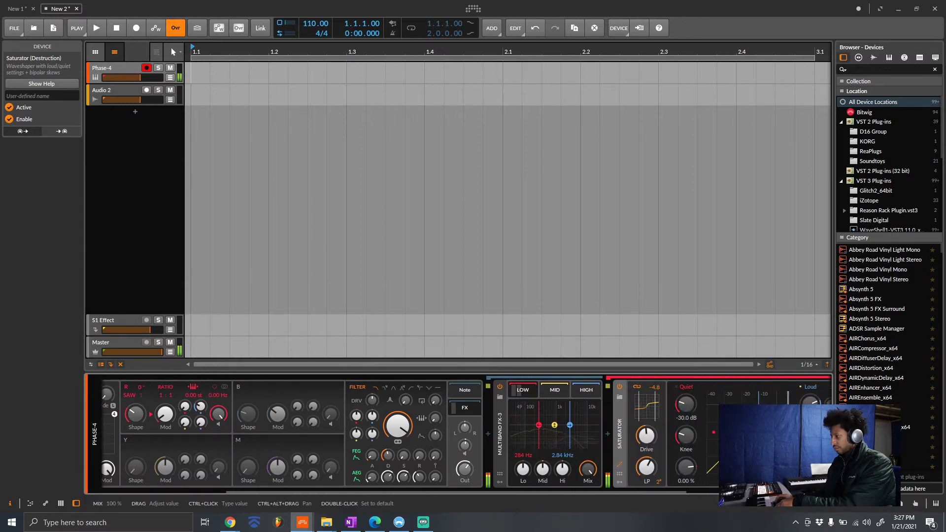
{"action": "scroll", "coordinate": [459, 433], "scroll_direction": "right", "scroll_amount": 3}
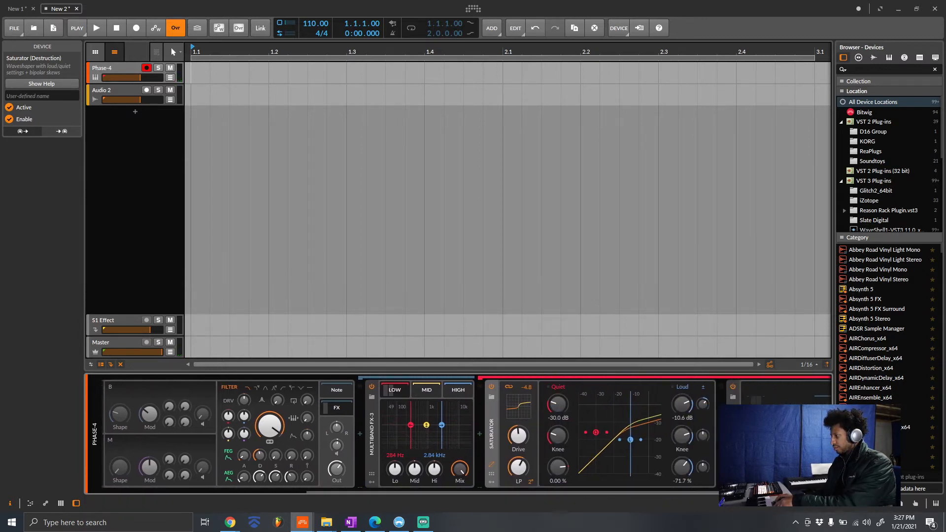
{"action": "scroll", "coordinate": [458, 433], "scroll_direction": "right", "scroll_amount": 1}
{"action": "scroll", "coordinate": [458, 434], "scroll_direction": "right", "scroll_amount": 2}
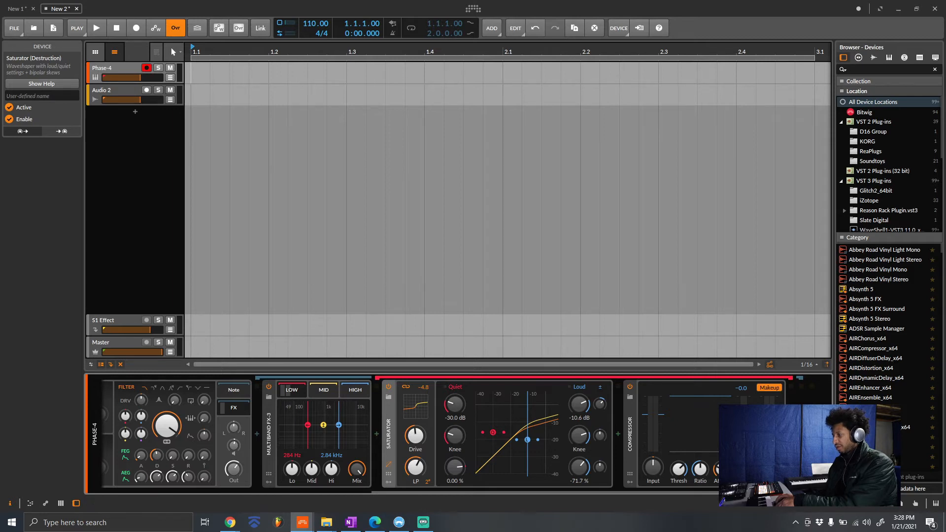
{"action": "left_click_drag", "start_coordinate": [415, 436], "coordinate": [415, 426]}
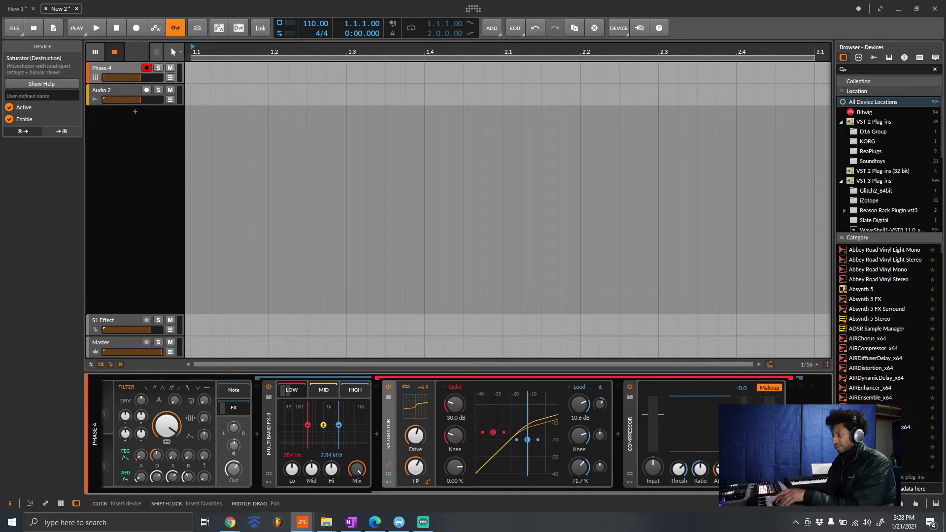
Add an EQ+ after Multiband FX-3 with bell boosts of +6.7 dB at 150 Hz and +4.6 dB at 44.2 Hz.
{"action": "left_click", "coordinate": [811, 434]}
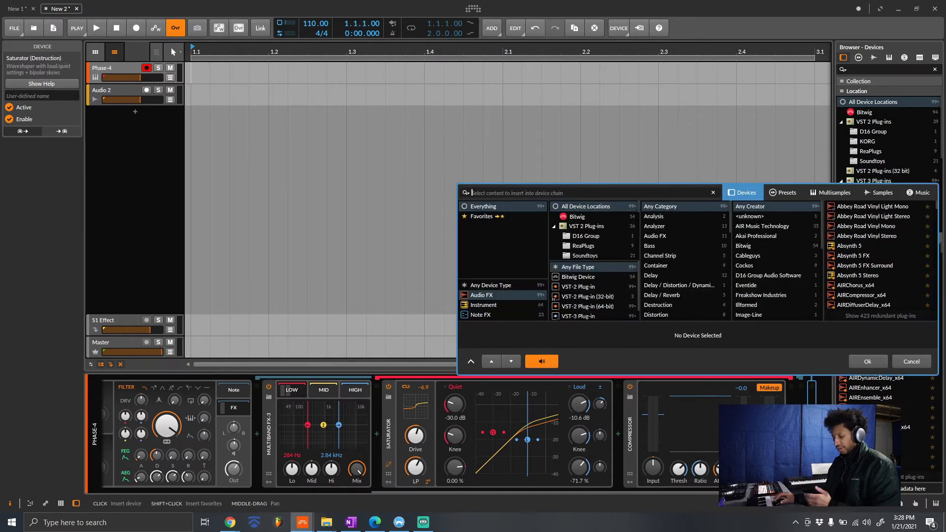
{"action": "type", "text": "e"}
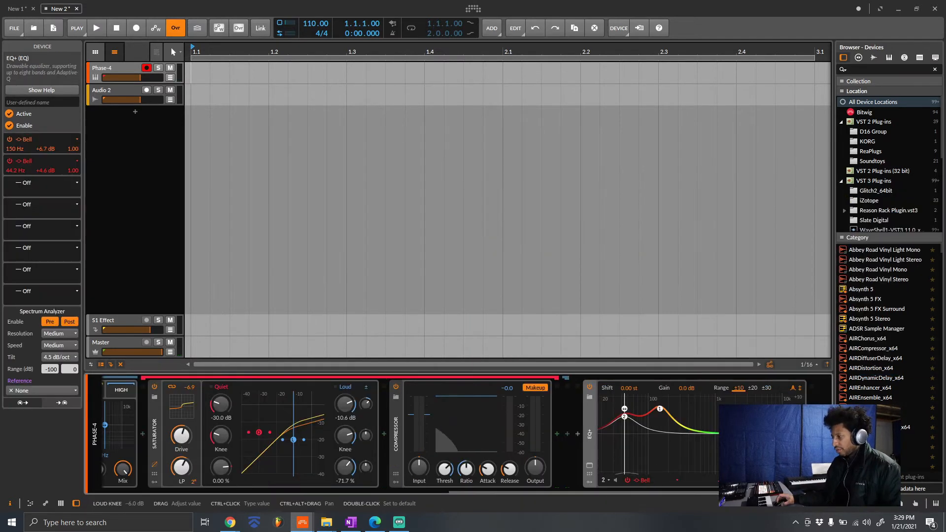
Insert an Instrument Layer at the start of the chain and move Phase-4 with its Multiband FX-3 into a layer.
{"action": "scroll", "coordinate": [345, 433], "scroll_direction": "up", "scroll_amount": 10}
{"action": "scroll", "coordinate": [345, 434], "scroll_direction": "up", "scroll_amount": 4}
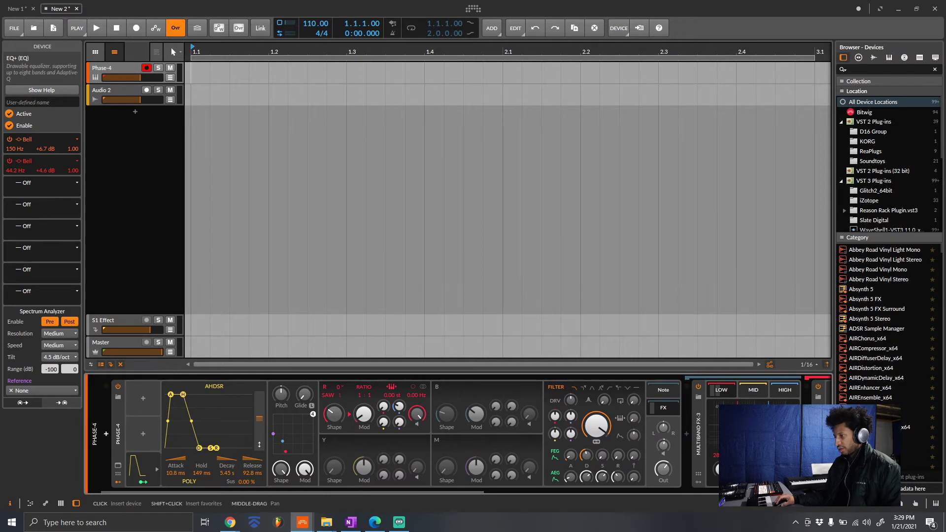
{"action": "left_click", "coordinate": [106, 434]}
{"action": "type", "text": "ly"}
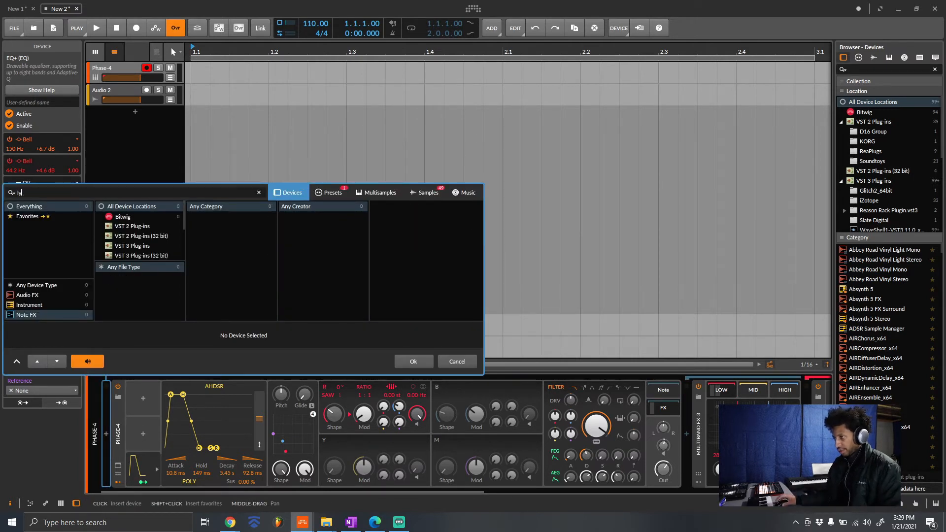
{"action": "key", "text": "Return"}
{"action": "left_click_drag", "start_coordinate": [255, 434], "coordinate": [167, 434]}
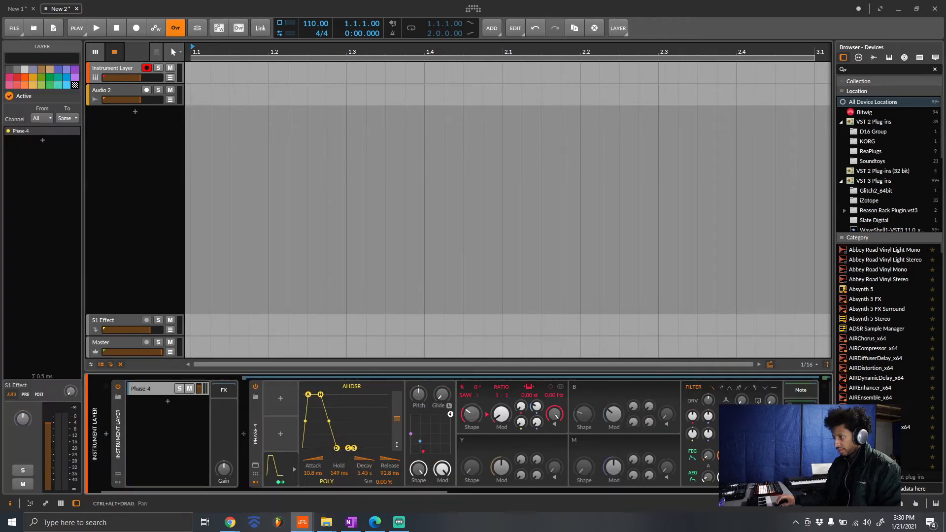
Add a second layer to the Instrument Layer containing an E-Kick.
{"action": "left_click", "coordinate": [168, 401]}
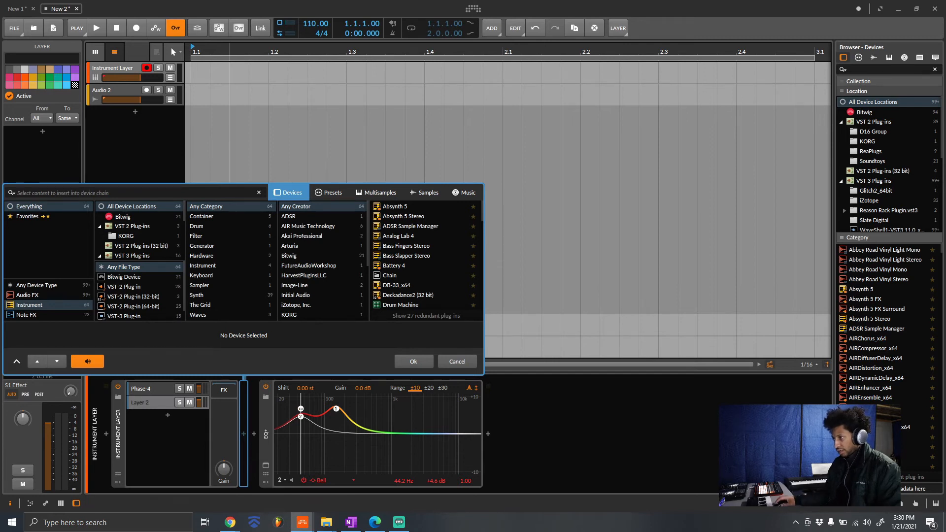
{"action": "type", "text": "e"}
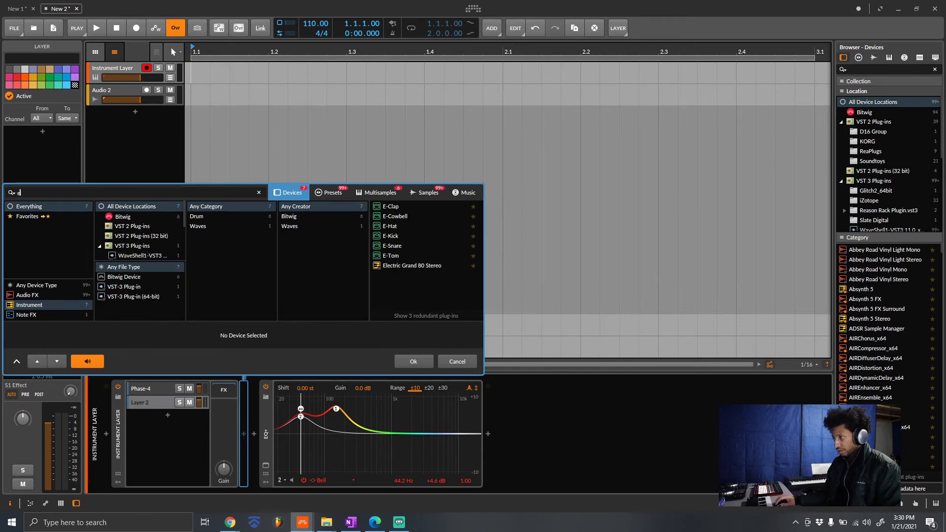
{"action": "double_click", "coordinate": [397, 236]}
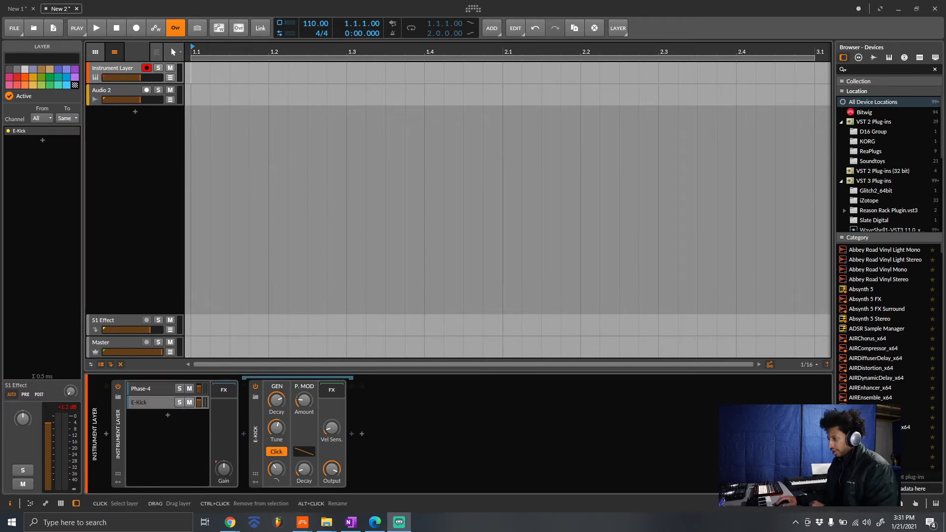
Rename the Phase-4 layer to 808.
{"action": "left_click", "coordinate": [148, 389]}
{"action": "key", "text": "ctrl+r"}
{"action": "type", "text": "808"}
{"action": "key", "text": "Return"}
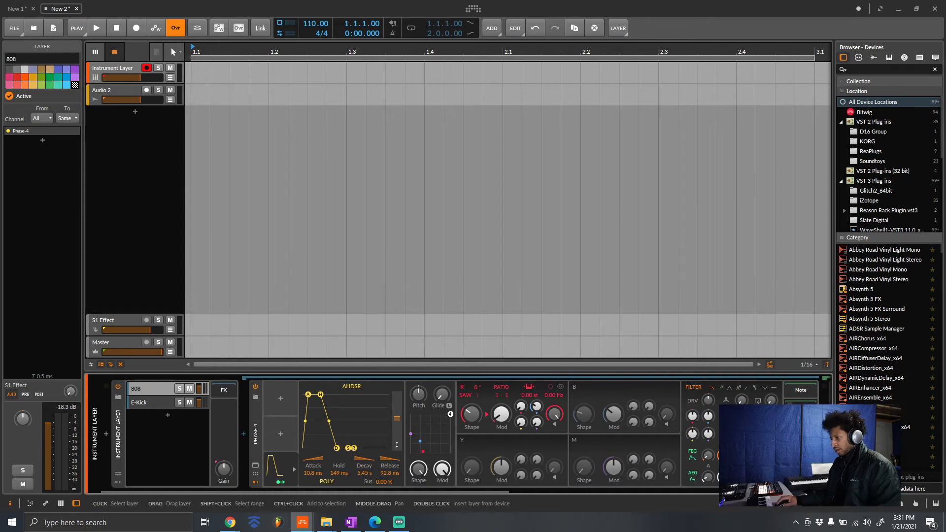
Mute the 808 layer, then shorten the E-Kick's oscillator decay and turn off its Click.
{"action": "left_click", "coordinate": [148, 403]}
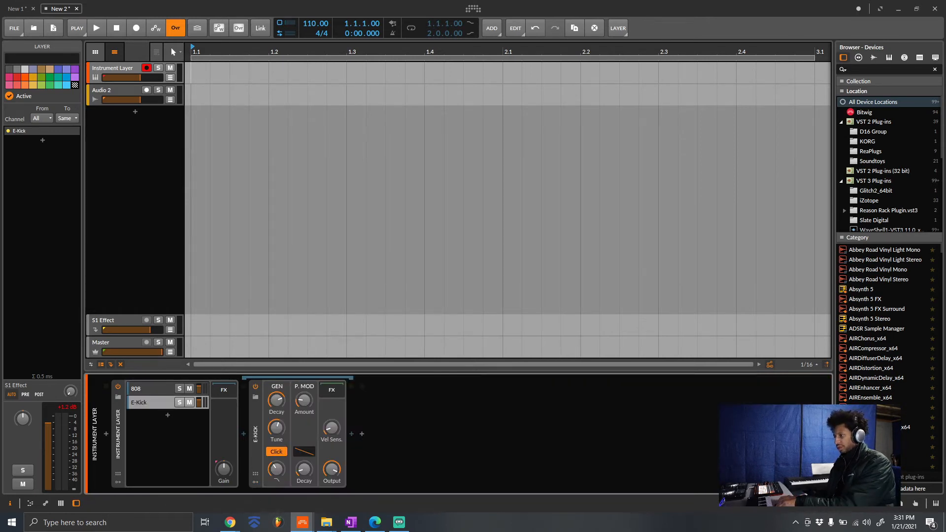
{"action": "left_click", "coordinate": [190, 389]}
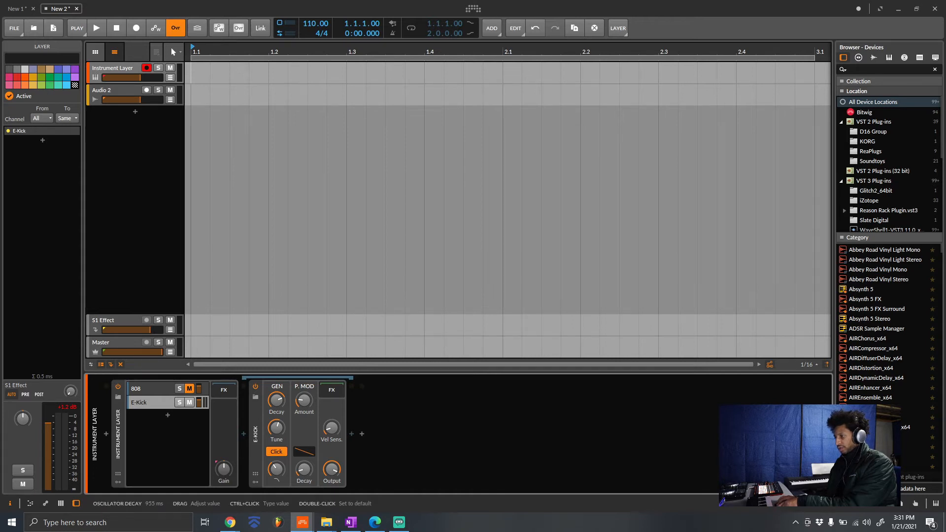
{"action": "left_click_drag", "start_coordinate": [276, 400], "coordinate": [276, 421]}
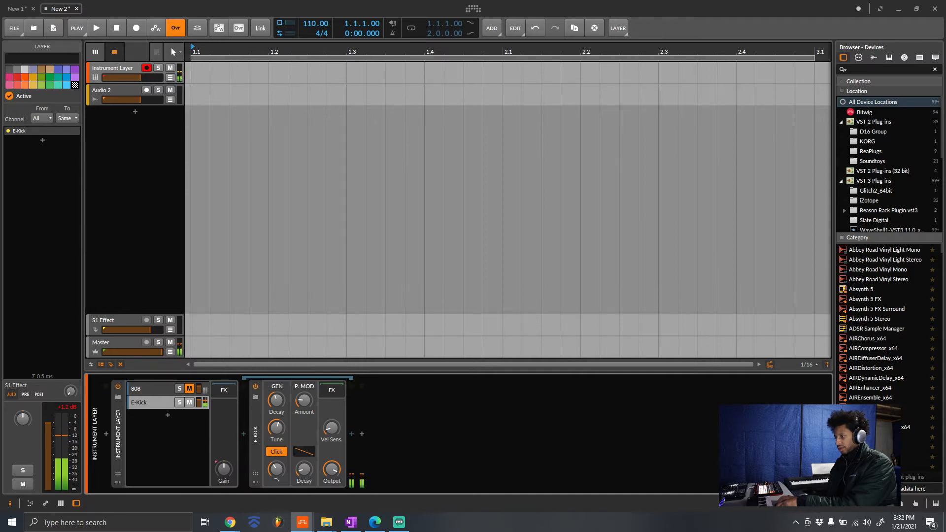
{"action": "left_click", "coordinate": [276, 451]}
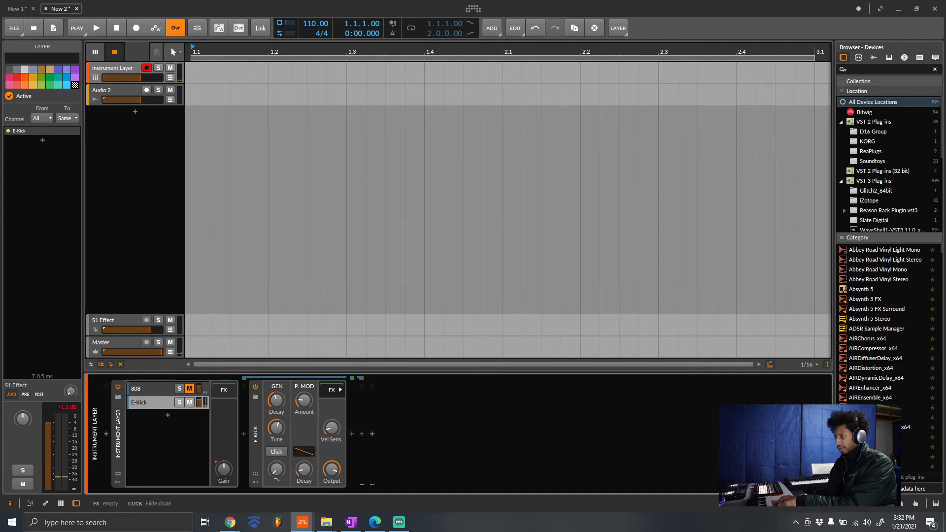
Insert a Saturator after the E-Kick in its layer.
{"action": "left_click", "coordinate": [352, 434]}
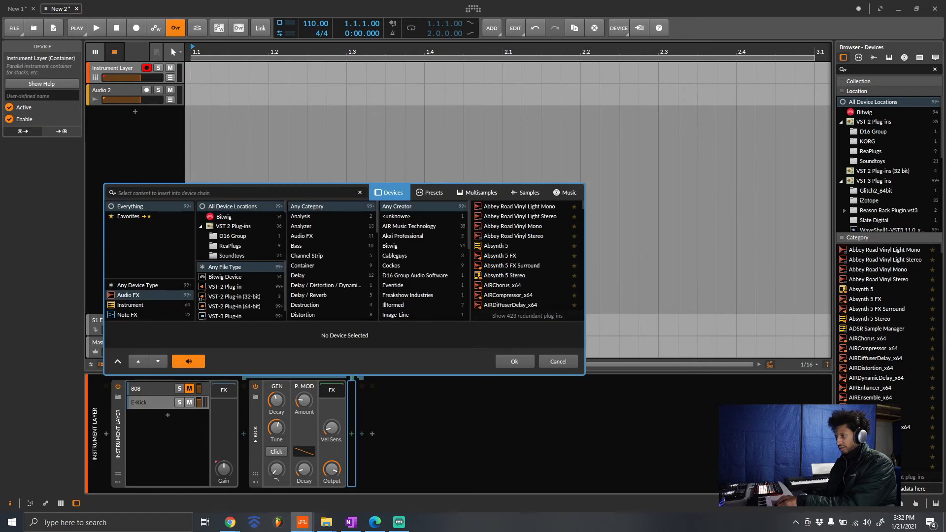
{"action": "type", "text": "s"}
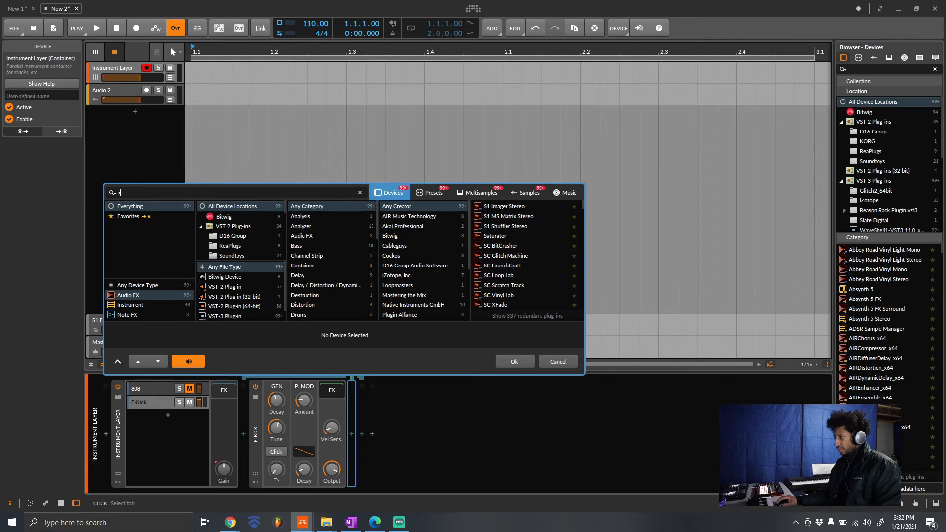
{"action": "double_click", "coordinate": [495, 236]}
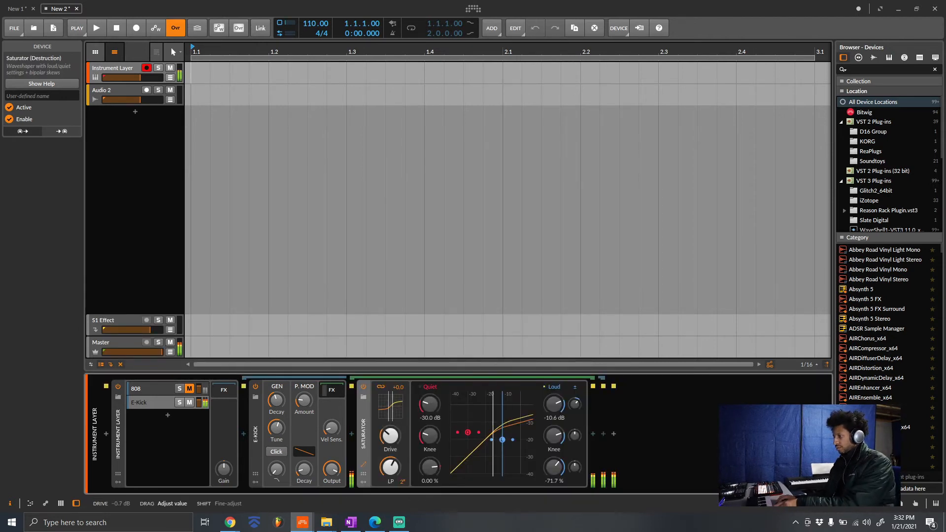
Raise the Drive of the E-Kick layer's Saturator, adjusting its low-pass knob and fine-tuning the E-Kick decay.
{"action": "left_click_drag", "start_coordinate": [390, 436], "coordinate": [390, 432]}
{"action": "mouse_move", "coordinate": [390, 467]}
{"action": "left_mouse_down"}
{"action": "mouse_move", "coordinate": [390, 492]}
{"action": "mouse_move", "coordinate": [390, 483]}
{"action": "left_mouse_up"}
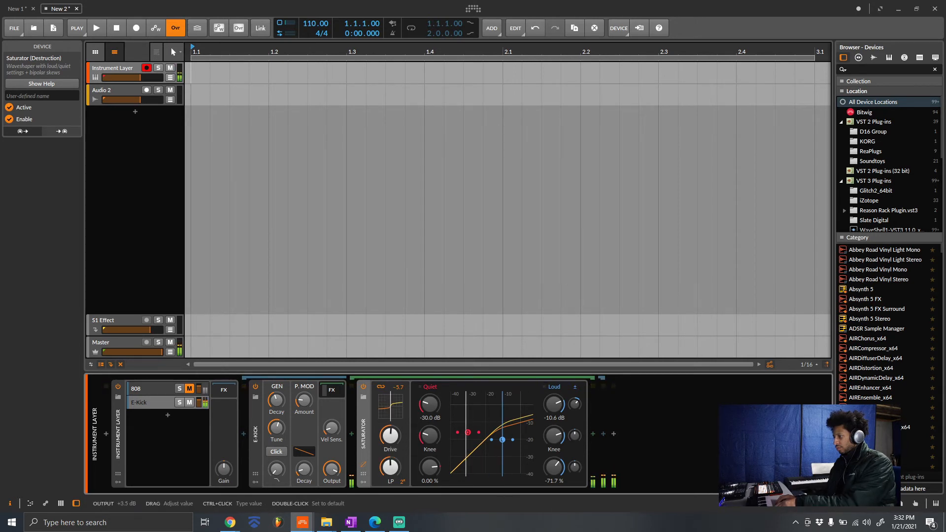
{"action": "left_click_drag", "start_coordinate": [276, 400], "coordinate": [277, 399]}
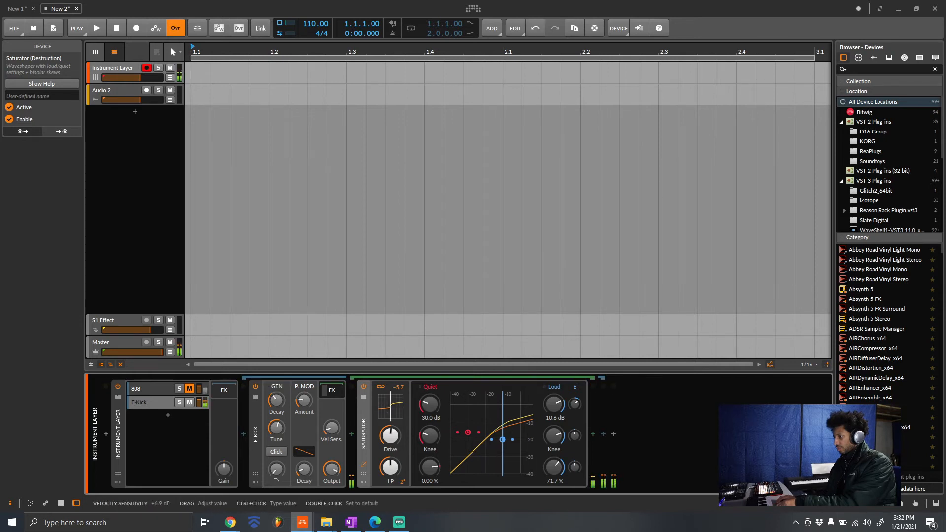
{"action": "left_click_drag", "start_coordinate": [390, 435], "coordinate": [391, 436]}
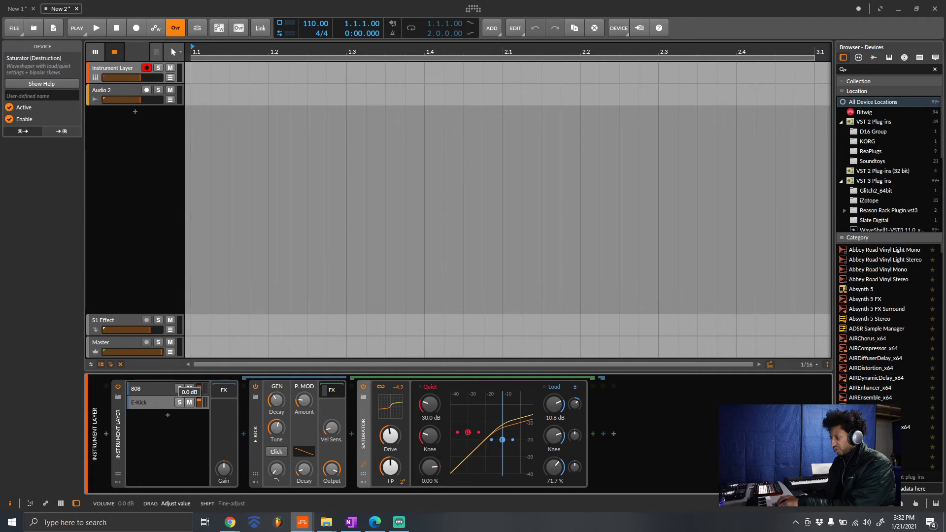
Unmute the 808 layer and add an AHDSR modulator to the Instrument Layer.
{"action": "left_click", "coordinate": [148, 402]}
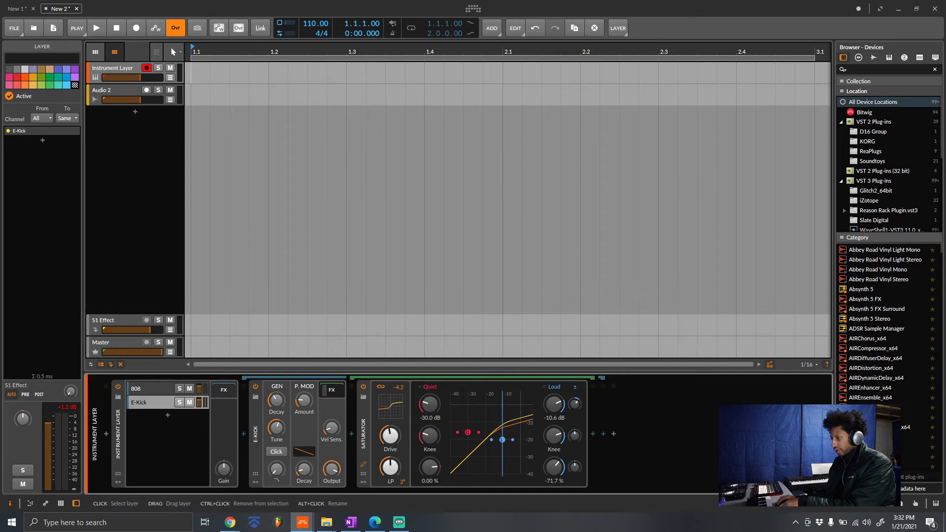
{"action": "left_click", "coordinate": [148, 389]}
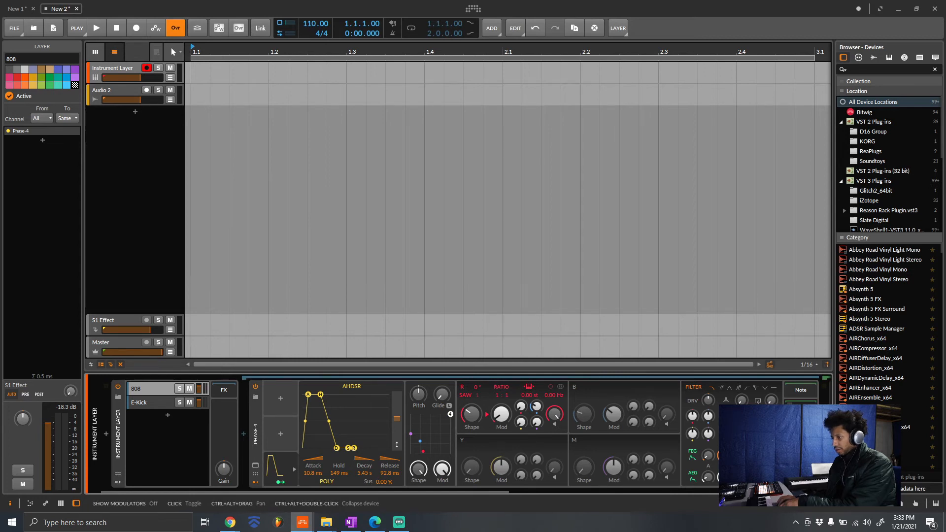
{"action": "left_click", "coordinate": [118, 482]}
{"action": "left_click", "coordinate": [144, 159]}
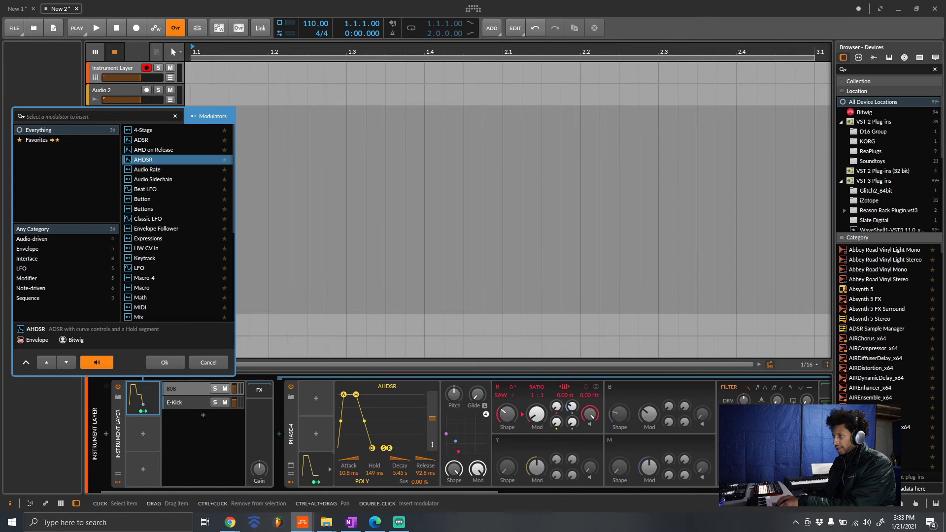
{"action": "double_click", "coordinate": [144, 159]}
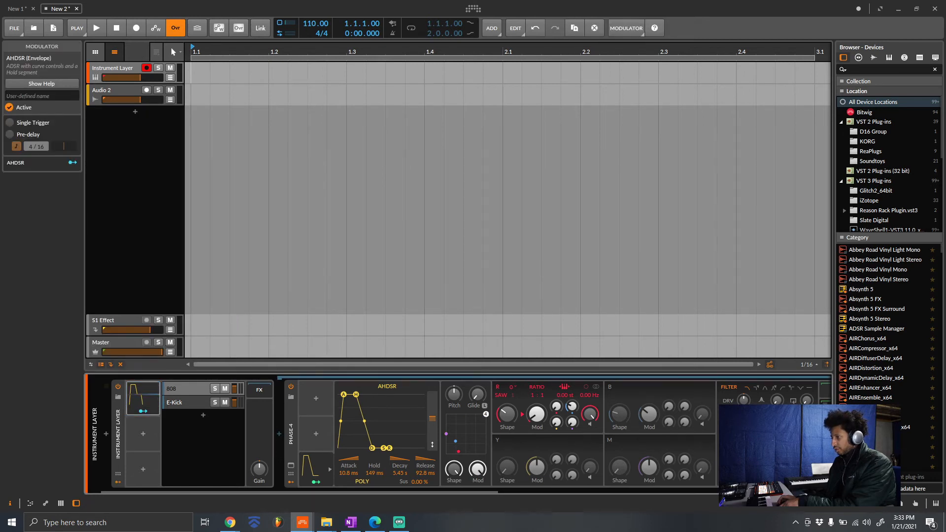
Map the Instrument Layer's AHDSR to Phase-4's Output with a modulation amount of -0.629.
{"action": "left_click", "coordinate": [143, 411]}
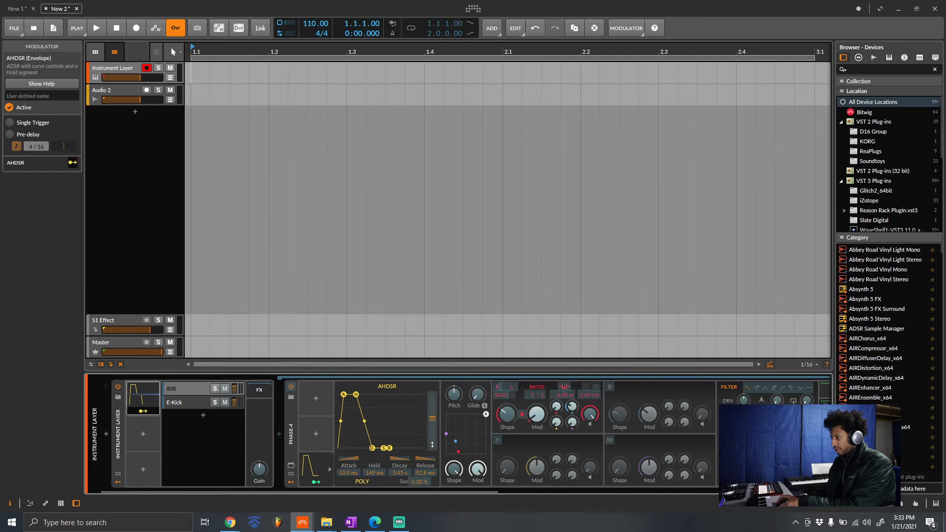
{"action": "scroll", "coordinate": [467, 433], "scroll_direction": "right", "scroll_amount": 5}
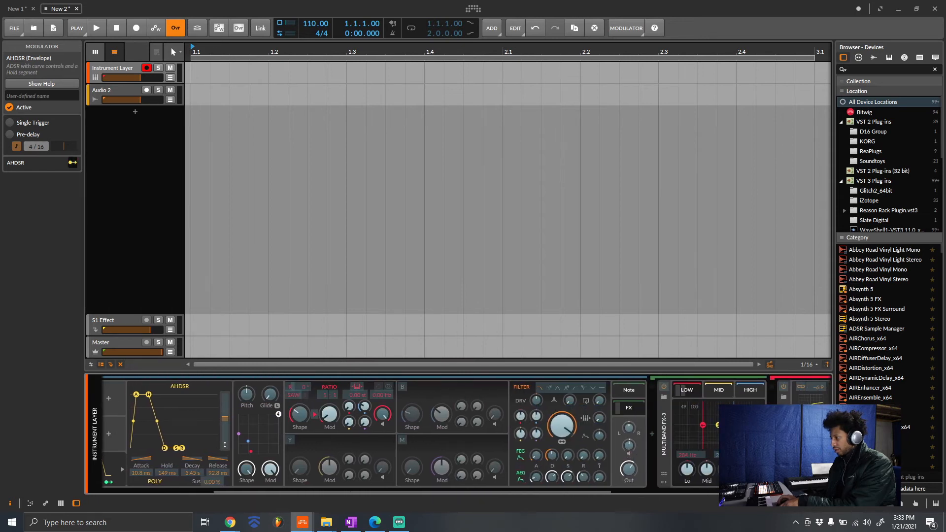
{"action": "left_click_drag", "start_coordinate": [629, 469], "coordinate": [628, 476]}
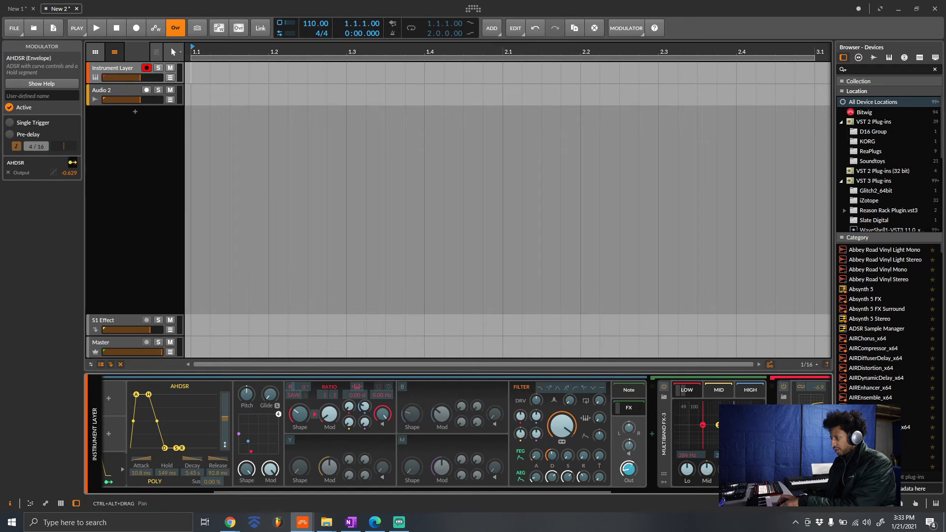
{"action": "scroll", "coordinate": [458, 431], "scroll_direction": "left", "scroll_amount": 5}
{"action": "scroll", "coordinate": [458, 432], "scroll_direction": "right", "scroll_amount": 2}
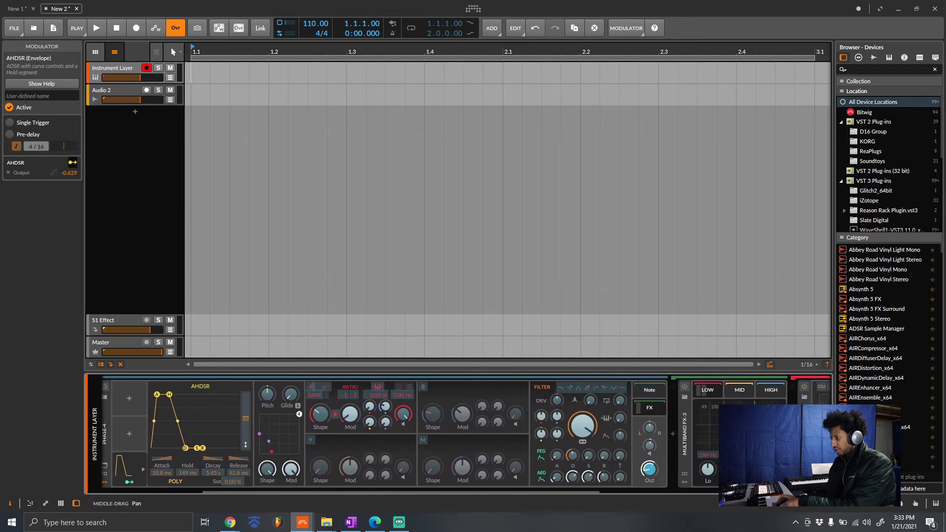
{"action": "scroll", "coordinate": [459, 432], "scroll_direction": "left", "scroll_amount": 2}
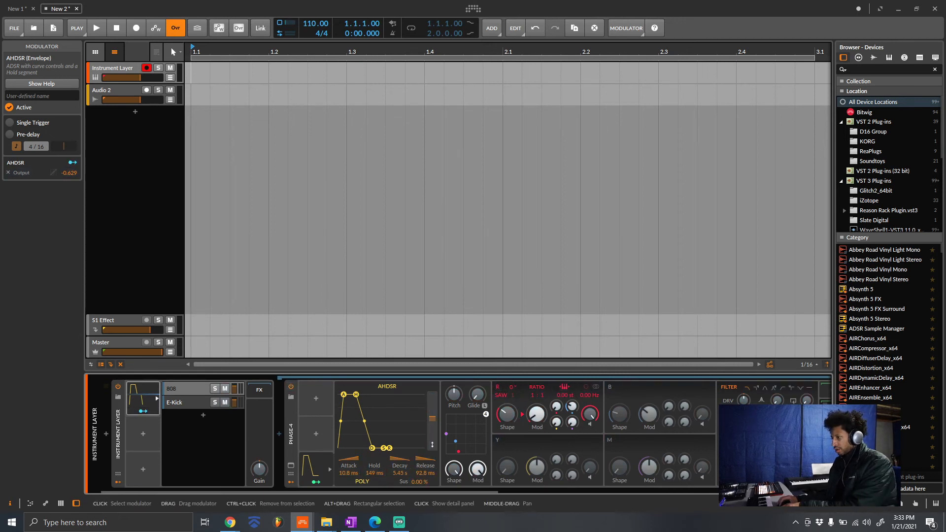
Shape the Instrument Layer's AHDSR with a 1.21 ms attack, 13.0 ms hold and 141 ms decay.
{"action": "left_click", "coordinate": [156, 398]}
{"action": "left_click_drag", "start_coordinate": [201, 421], "coordinate": [201, 441]}
{"action": "left_click_drag", "start_coordinate": [183, 394], "coordinate": [165, 395]}
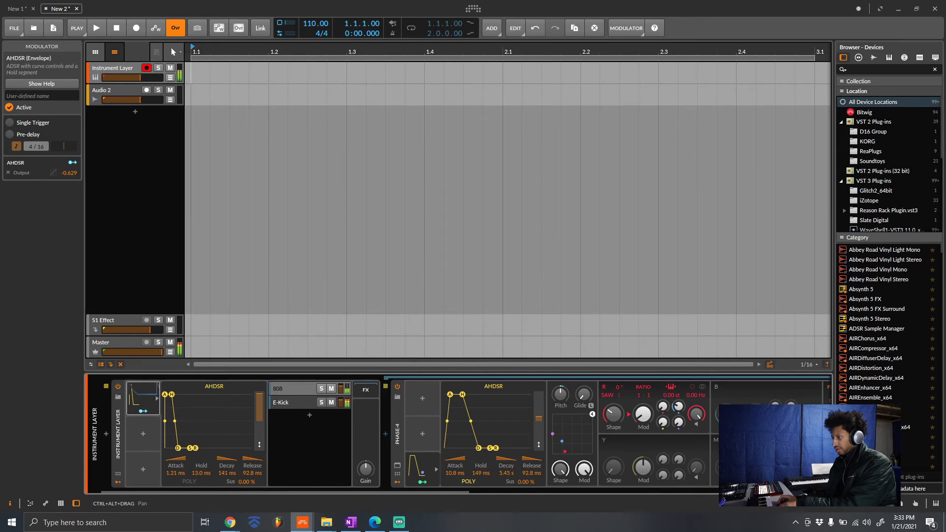
{"action": "scroll", "coordinate": [459, 431], "scroll_direction": "down", "scroll_amount": 5}
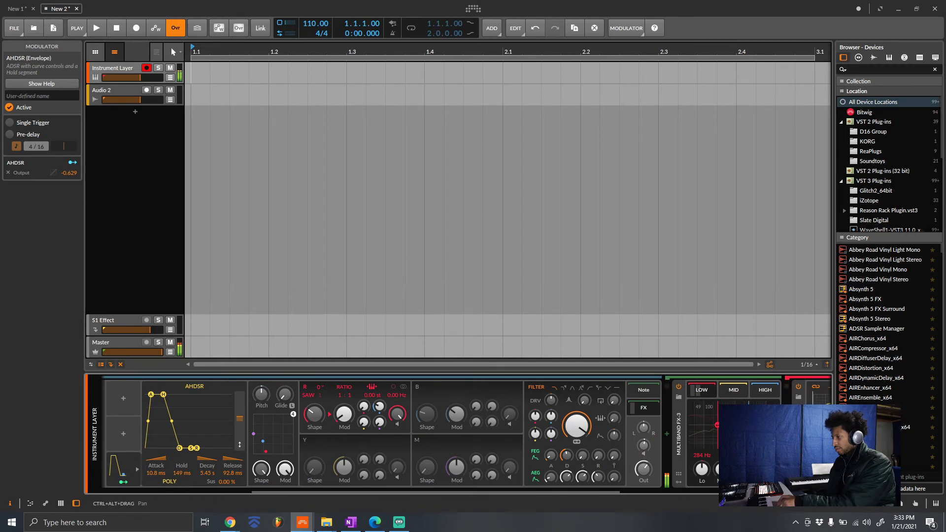
{"action": "scroll", "coordinate": [458, 431], "scroll_direction": "up", "scroll_amount": 3}
{"action": "scroll", "coordinate": [458, 431], "scroll_direction": "up", "scroll_amount": 2}
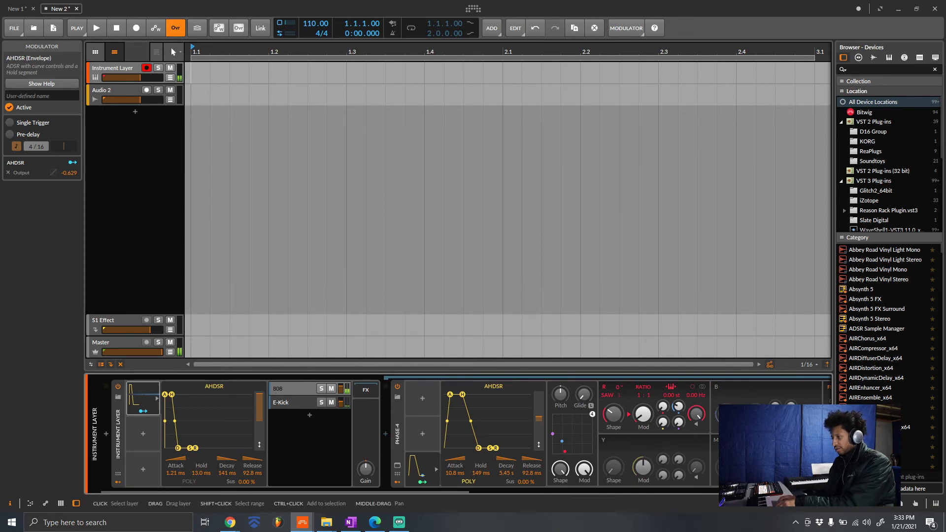
Raise the Instrument Layer's Gain.
{"action": "left_click_drag", "start_coordinate": [366, 469], "coordinate": [365, 450]}
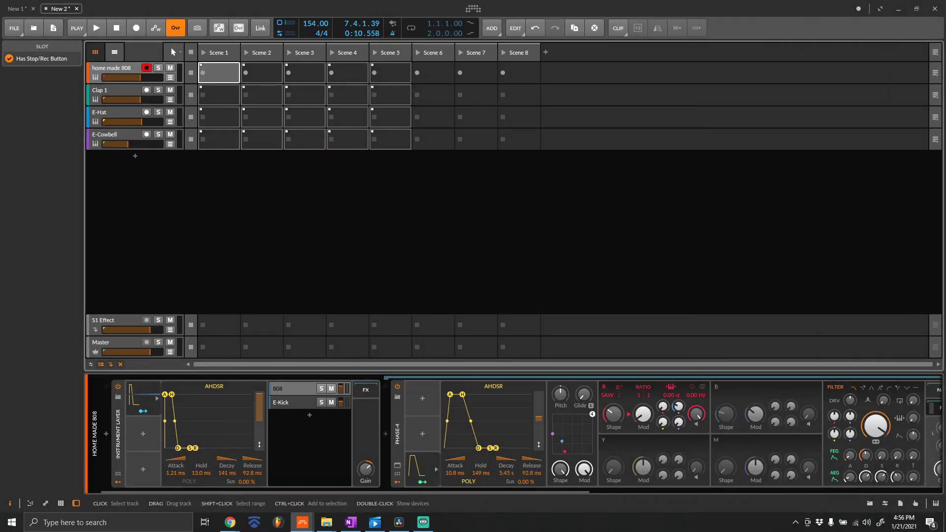
Record an 808 pattern on the home made 808 track and a clap pattern on Clap 1, both in Scene 1.
{"action": "key", "text": "Return"}
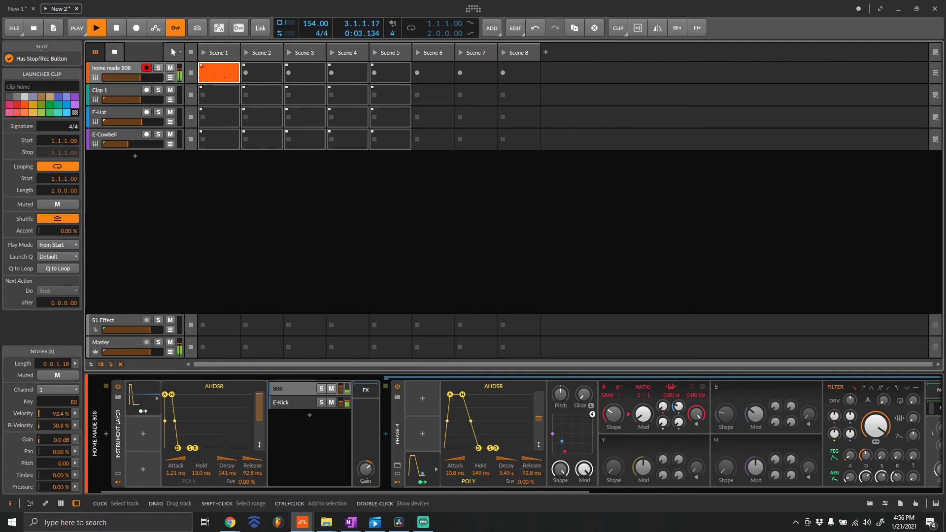
{"action": "left_click", "coordinate": [110, 90]}
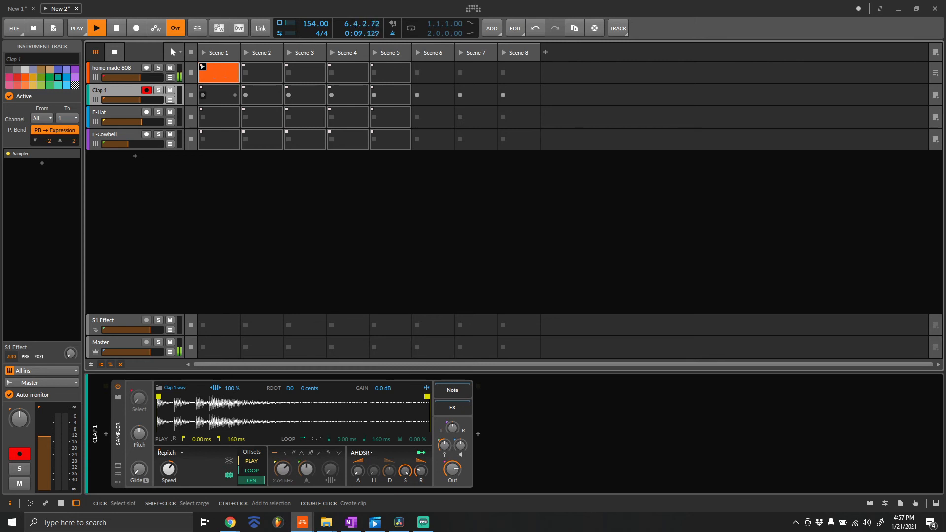
{"action": "left_click", "coordinate": [203, 95]}
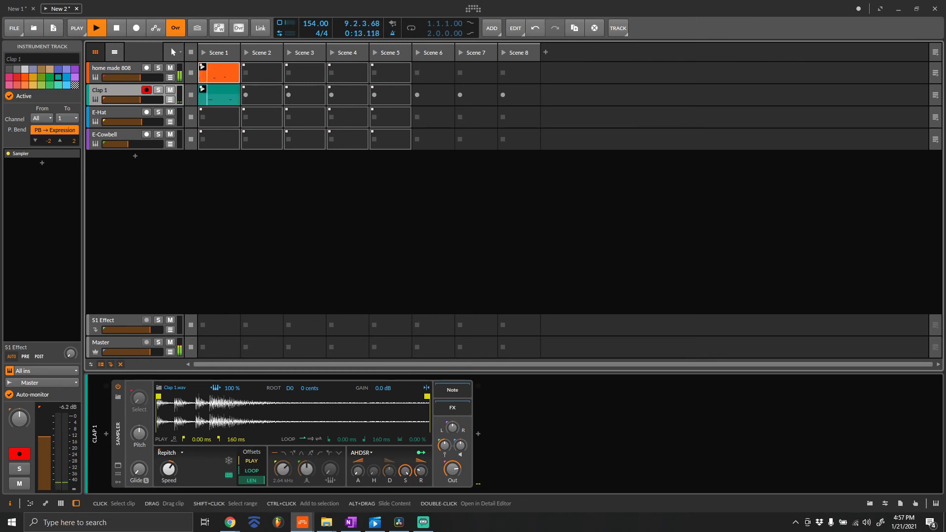
Record an E-Hat pattern in Scene 1 and set its clip loop to two bars, ending at bar 3.
{"action": "left_click", "coordinate": [116, 113]}
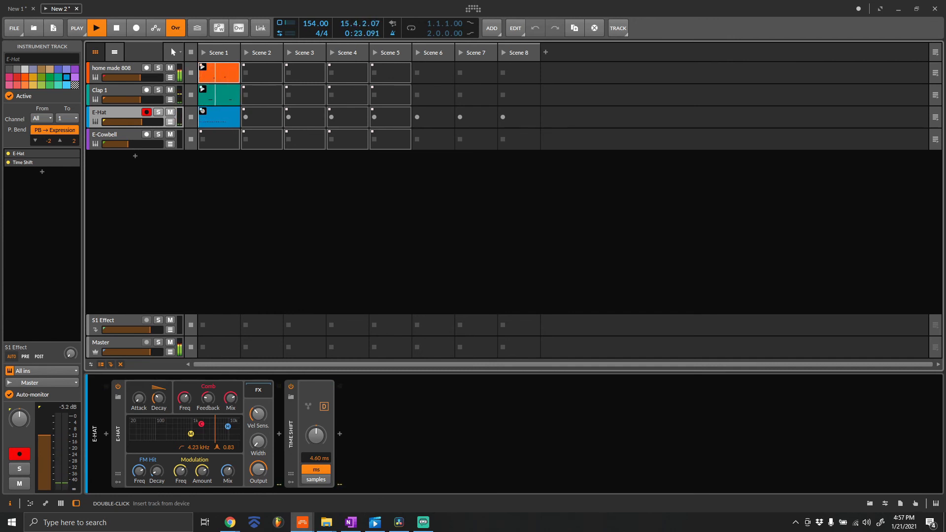
{"action": "double_click", "coordinate": [219, 117]}
{"action": "left_click_drag", "start_coordinate": [688, 401], "coordinate": [688, 425]}
{"action": "left_click_drag", "start_coordinate": [809, 327], "coordinate": [682, 327]}
{"action": "left_click_drag", "start_coordinate": [683, 321], "coordinate": [674, 313]}
{"action": "scroll", "coordinate": [670, 394], "scroll_direction": "down", "scroll_amount": 3}
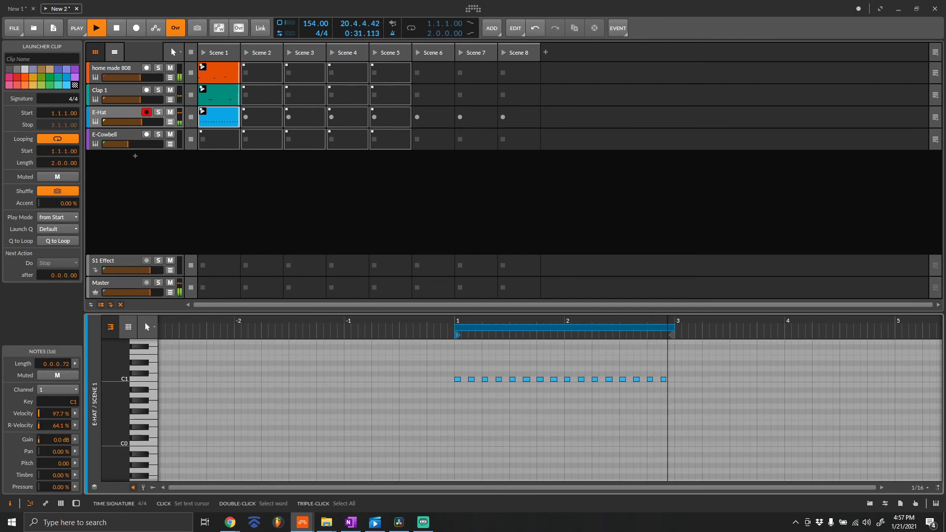
Add an extra C1 hat note at 2.4.2 in the E-Hat clip, between the last two hits.
{"action": "scroll", "coordinate": [678, 394], "scroll_direction": "up", "scroll_amount": 4}
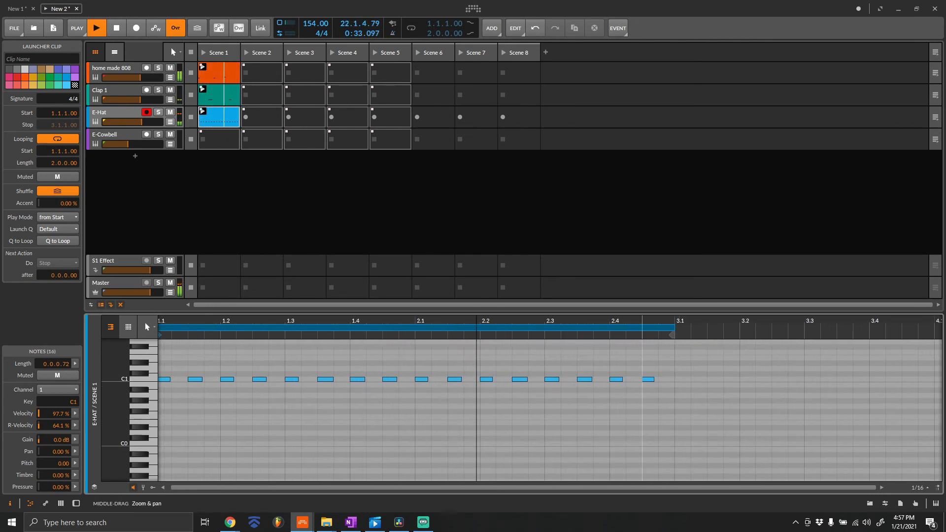
{"action": "double_click", "coordinate": [630, 379]}
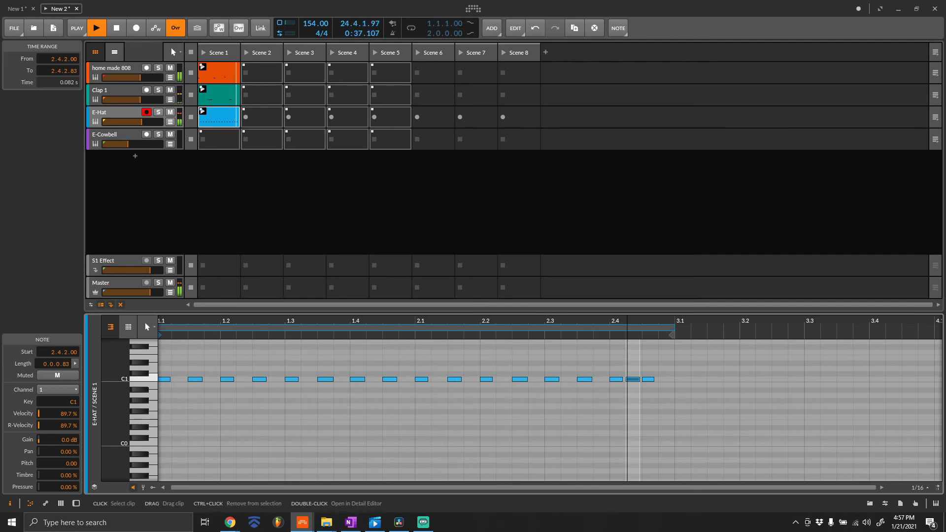
{"action": "left_click", "coordinate": [116, 112]}
Record an E-Cowbell pattern in Scene 1 and shorten its clip loop to two bars.
{"action": "left_click", "coordinate": [113, 135]}
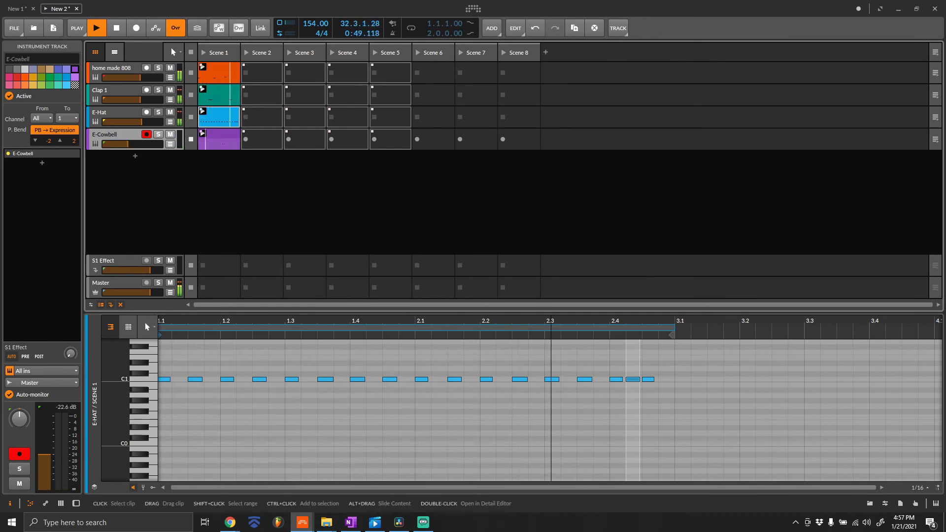
{"action": "double_click", "coordinate": [219, 139]}
{"action": "left_click_drag", "start_coordinate": [658, 322], "coordinate": [653, 286]}
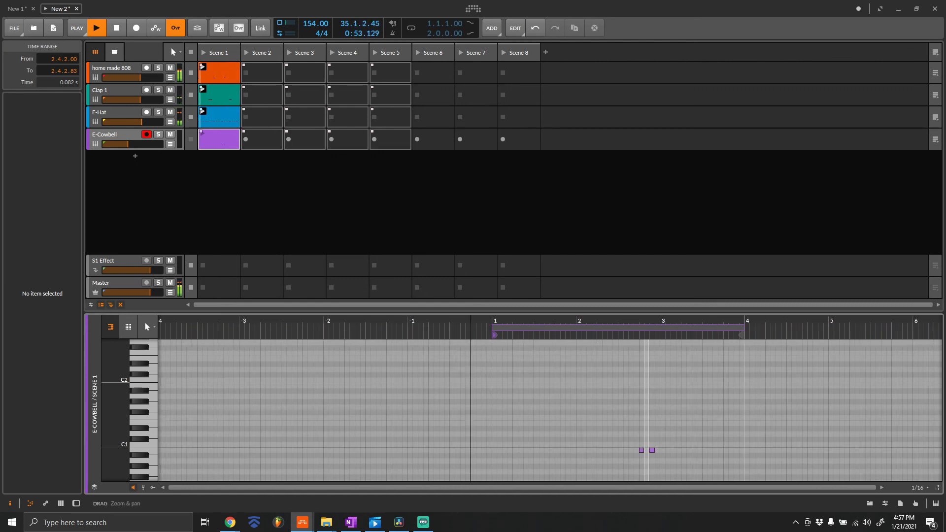
{"action": "left_click_drag", "start_coordinate": [742, 335], "coordinate": [695, 335]}
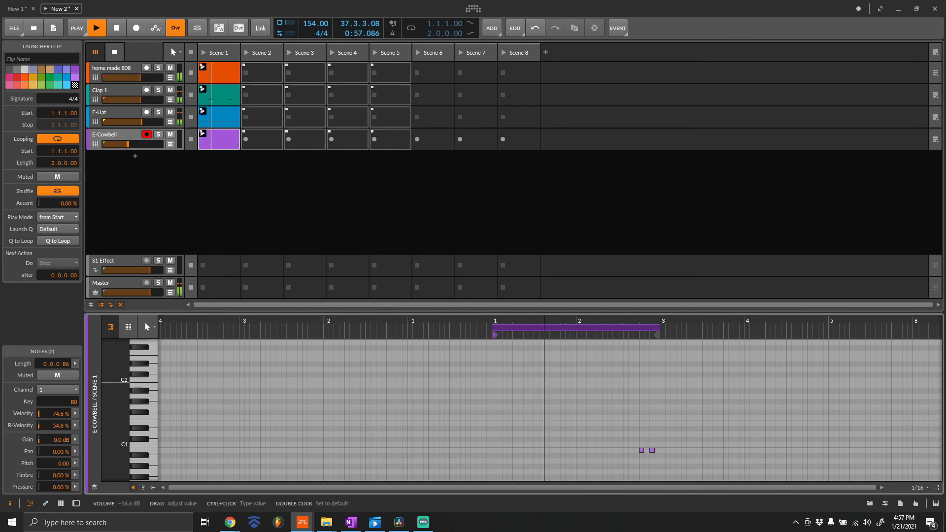
{"action": "left_click_drag", "start_coordinate": [128, 144], "coordinate": [128, 144]}
Insert a Bit-8 device after the Sampler on the Clap 1 track.
{"action": "left_click", "coordinate": [117, 113]}
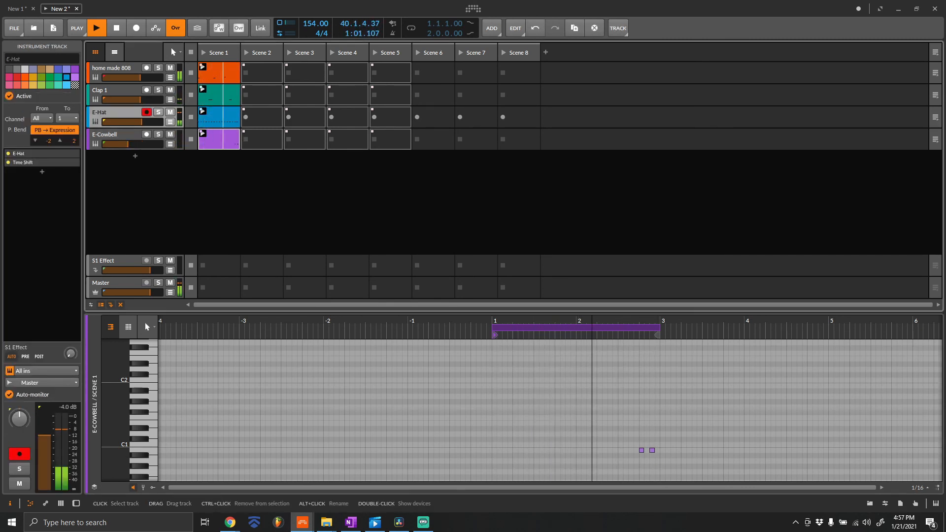
{"action": "double_click", "coordinate": [113, 90]}
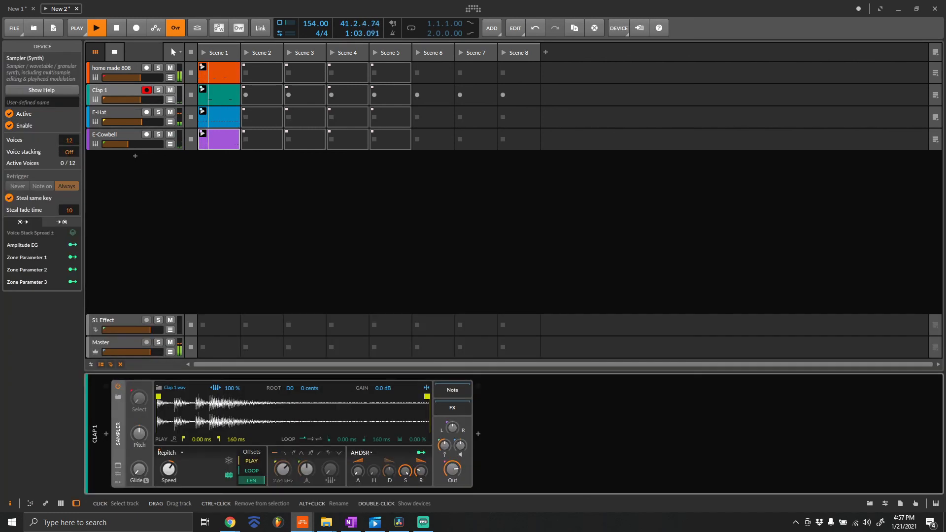
{"action": "left_click", "coordinate": [478, 433]}
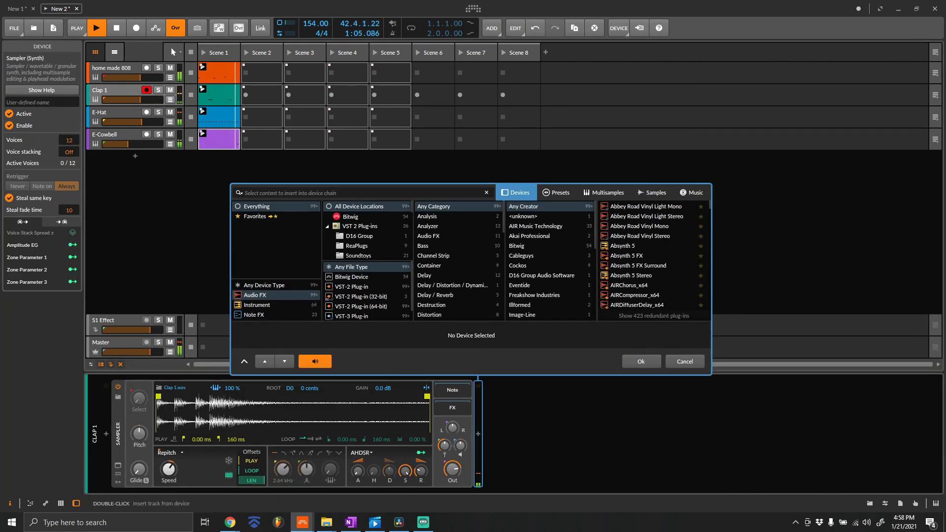
{"action": "type", "text": "8"}
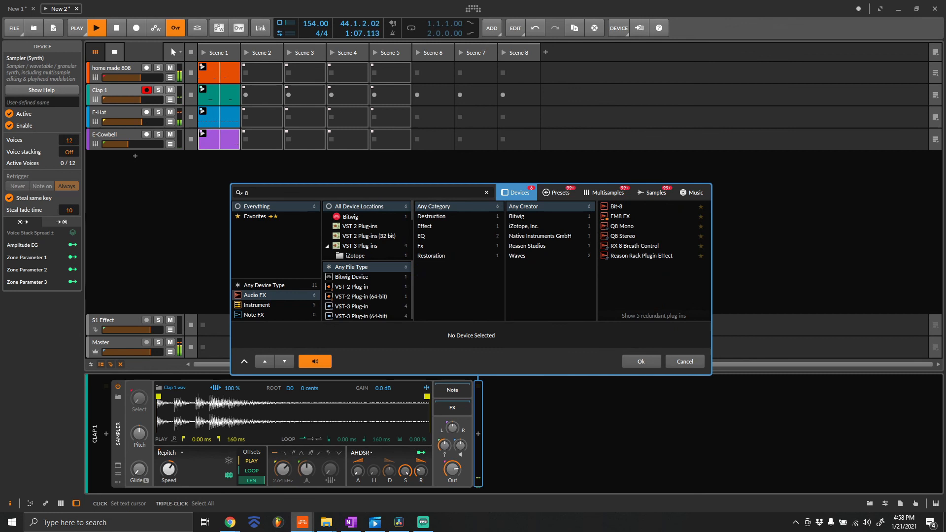
{"action": "double_click", "coordinate": [617, 206]}
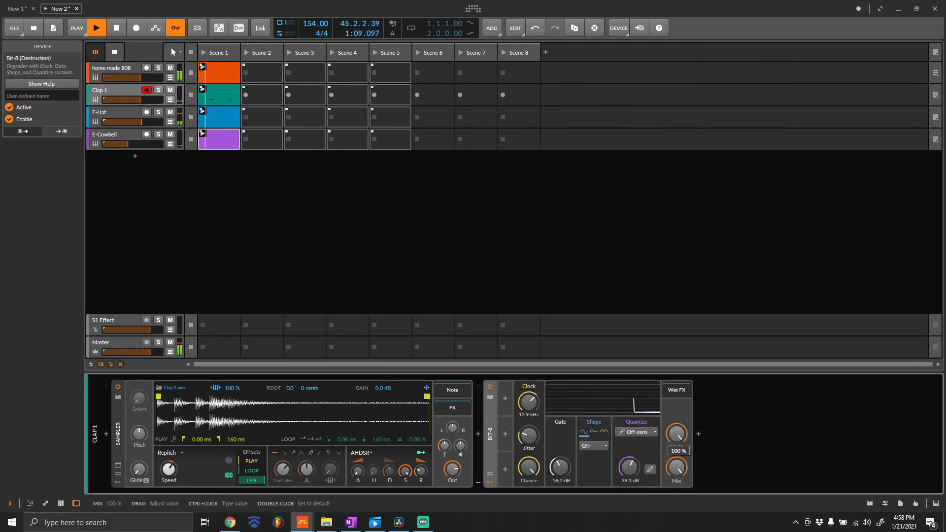
Set Bit-8's Clock to 34.8 kHz with a lower Mix, and shorten the clap Sampler's release to 24.5 ms.
{"action": "left_click_drag", "start_coordinate": [528, 402], "coordinate": [528, 356]}
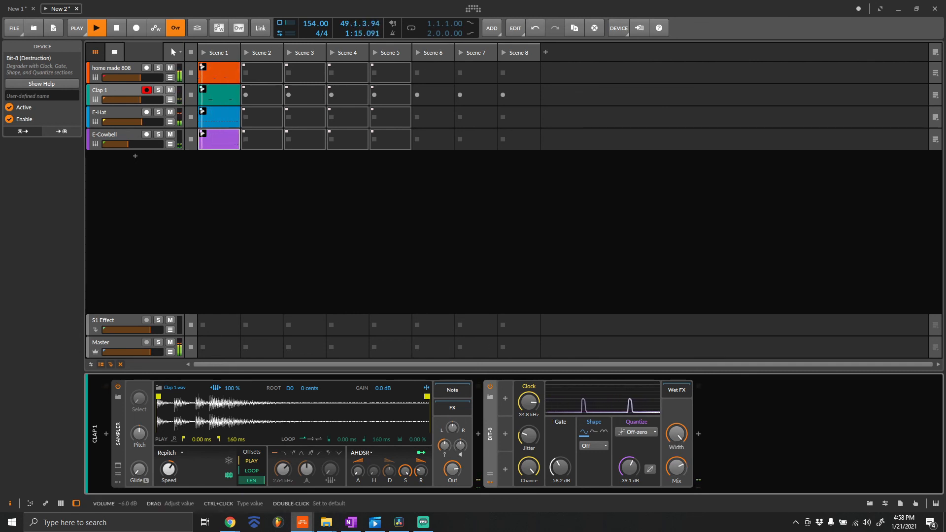
{"action": "left_click_drag", "start_coordinate": [420, 471], "coordinate": [421, 476]}
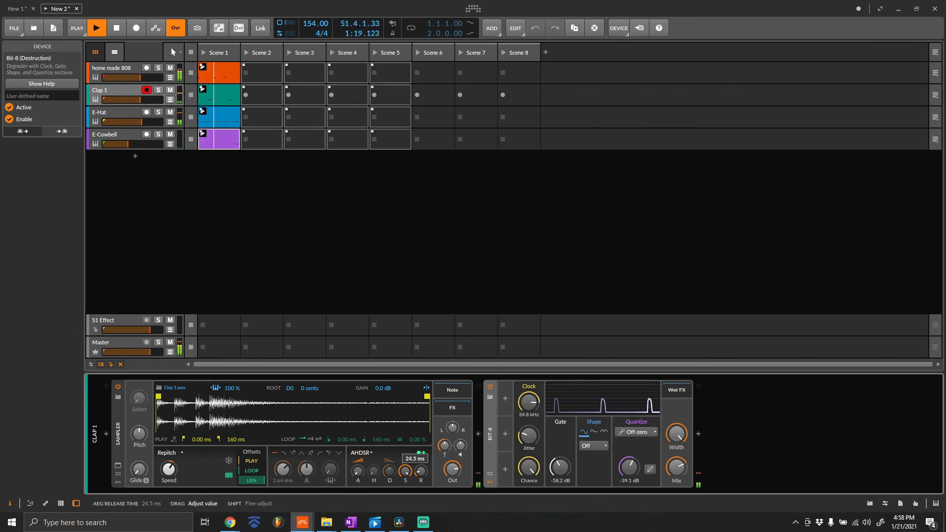
Quantize the length of both F0 notes in the Clap 1 clip to a custom straight 1/32.
{"action": "double_click", "coordinate": [219, 96]}
{"action": "scroll", "coordinate": [550, 409], "scroll_direction": "down", "scroll_amount": 3}
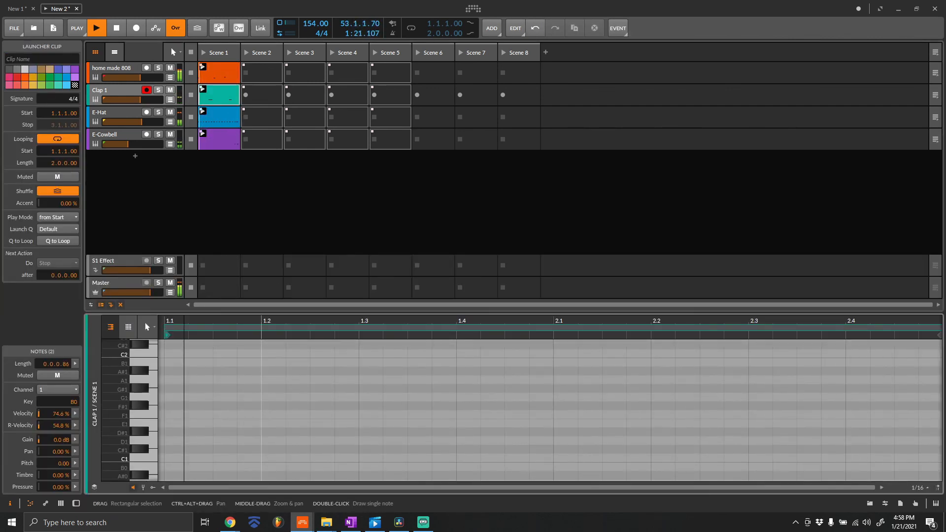
{"action": "scroll", "coordinate": [261, 409], "scroll_direction": "down", "scroll_amount": 5}
{"action": "right_click", "coordinate": [261, 394]}
{"action": "key", "text": "Escape"}
{"action": "scroll", "coordinate": [261, 409], "scroll_direction": "up", "scroll_amount": 1}
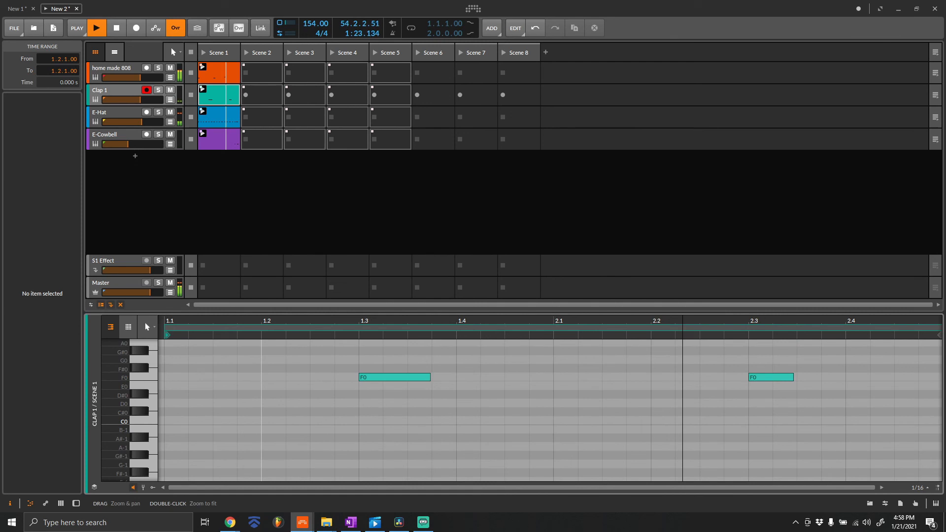
{"action": "left_click", "coordinate": [144, 377]}
{"action": "left_click", "coordinate": [74, 364]}
{"action": "left_click", "coordinate": [134, 377]}
{"action": "left_click", "coordinate": [101, 416]}
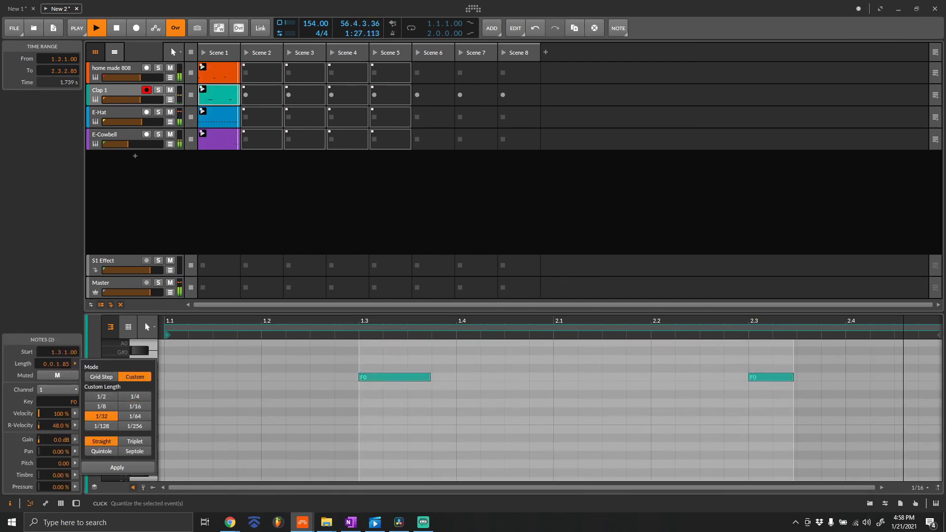
{"action": "left_click", "coordinate": [117, 467]}
Return to the Clap 1 device chain and set the Sampler's envelope release to 91.2 ms.
{"action": "left_click", "coordinate": [76, 504]}
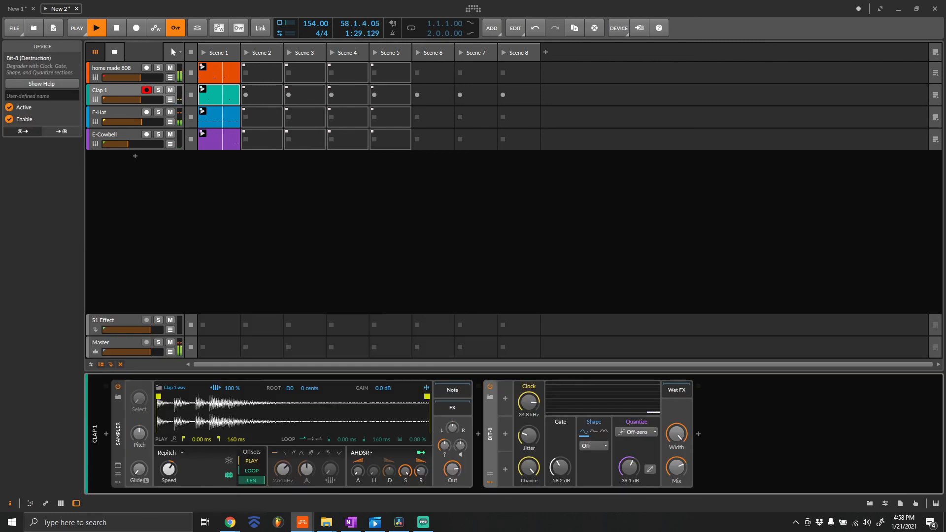
{"action": "left_click_drag", "start_coordinate": [420, 471], "coordinate": [421, 471]}
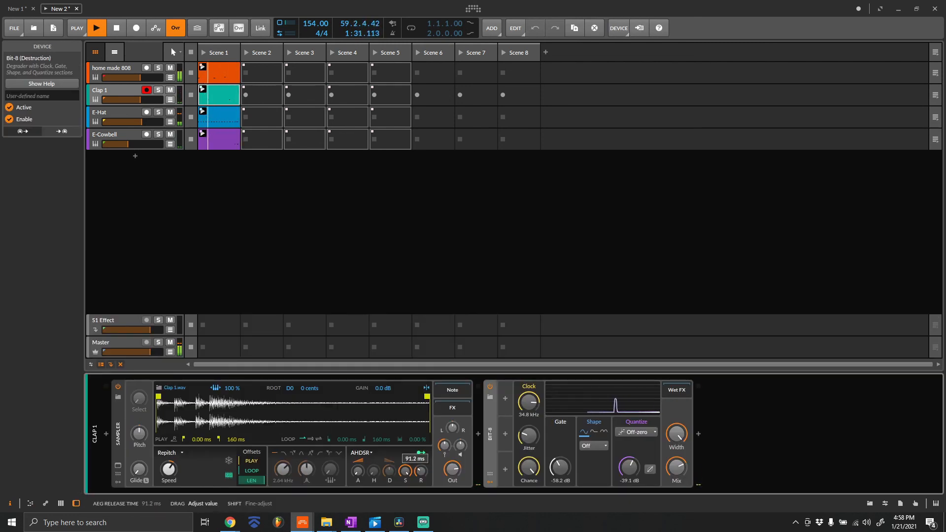
{"action": "left_click", "coordinate": [419, 256]}
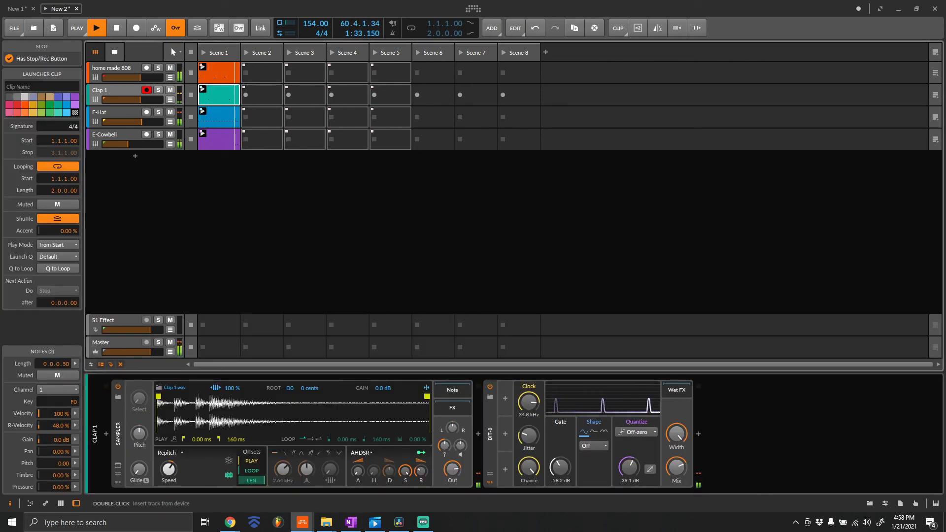
Stop playback and show the home made 808 track's devices.
{"action": "key", "text": "space"}
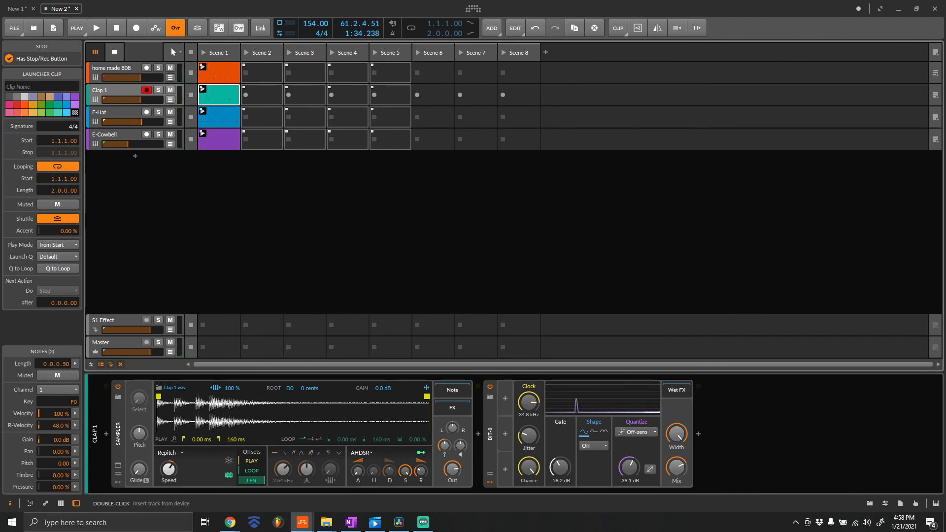
{"action": "double_click", "coordinate": [112, 68]}
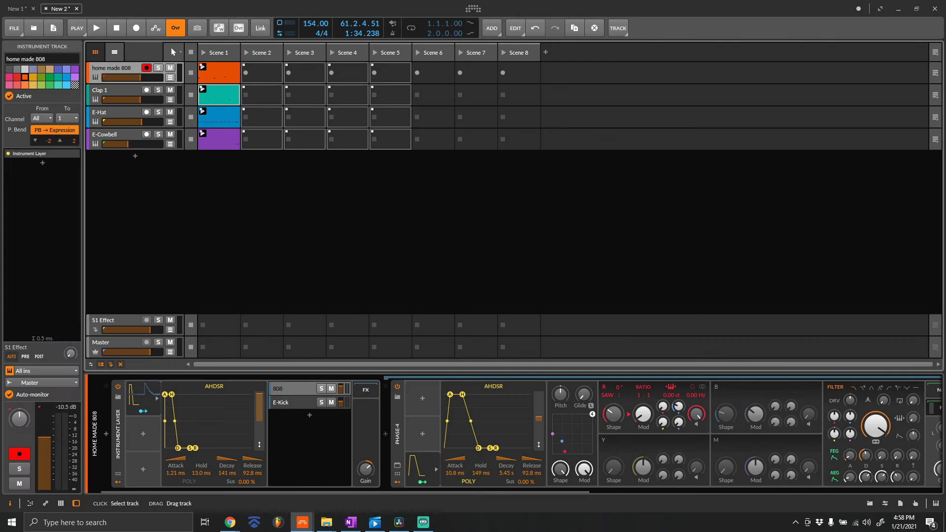